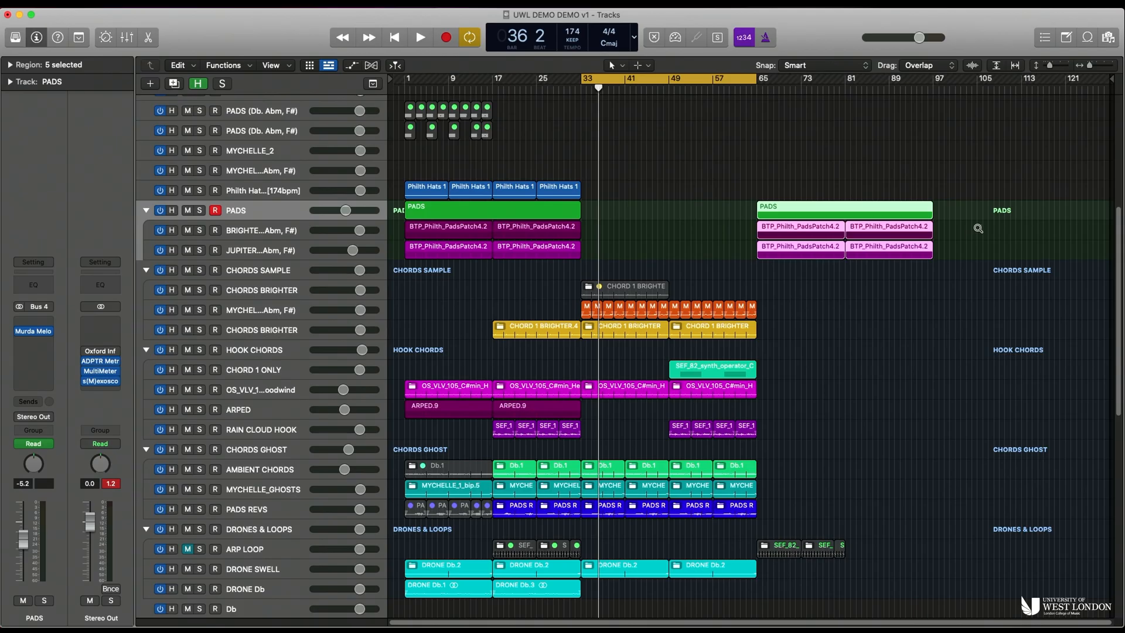
Pack the short MYCHELLE chord regions into two folders spanning bars 33–49 and 49–65.
left_click_drag(978, 228, 394, 476)
left_click(656, 278)
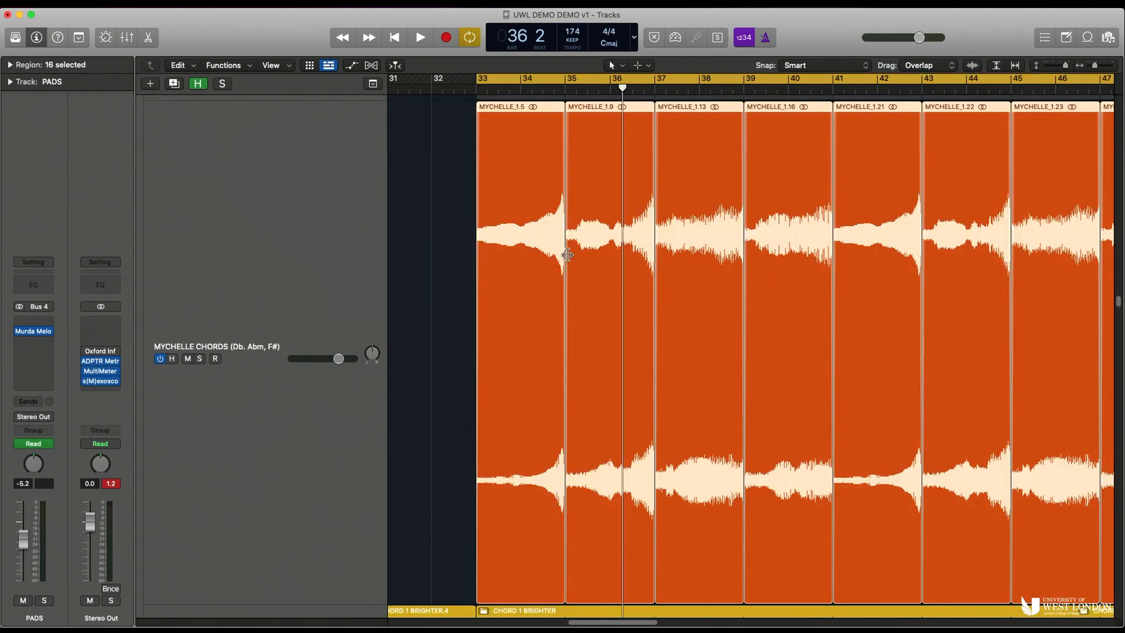
right_click(539, 254)
left_click(547, 255)
right_click(520, 252)
left_click(520, 252)
left_click(521, 252, "ctrl+alt")
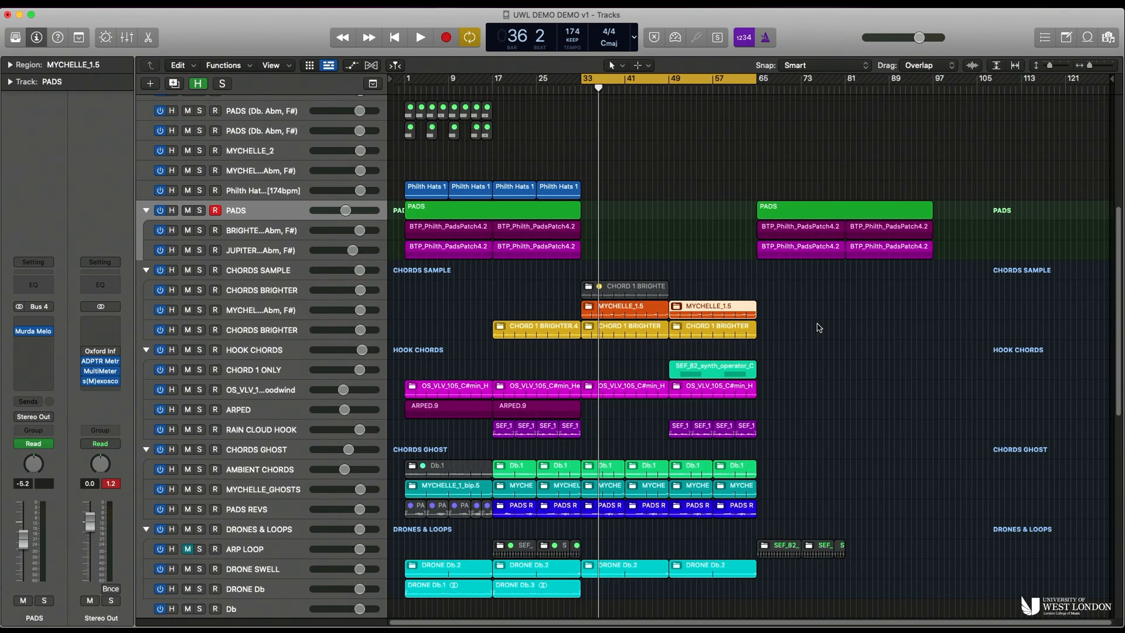
Copy the two ARPED.9 regions to bars 65–97 and unmute the ARP LOOP track.
left_click_drag(1027, 281, 391, 515)
left_click(558, 398, "ctrl+alt")
left_click_drag(445, 412, 795, 405)
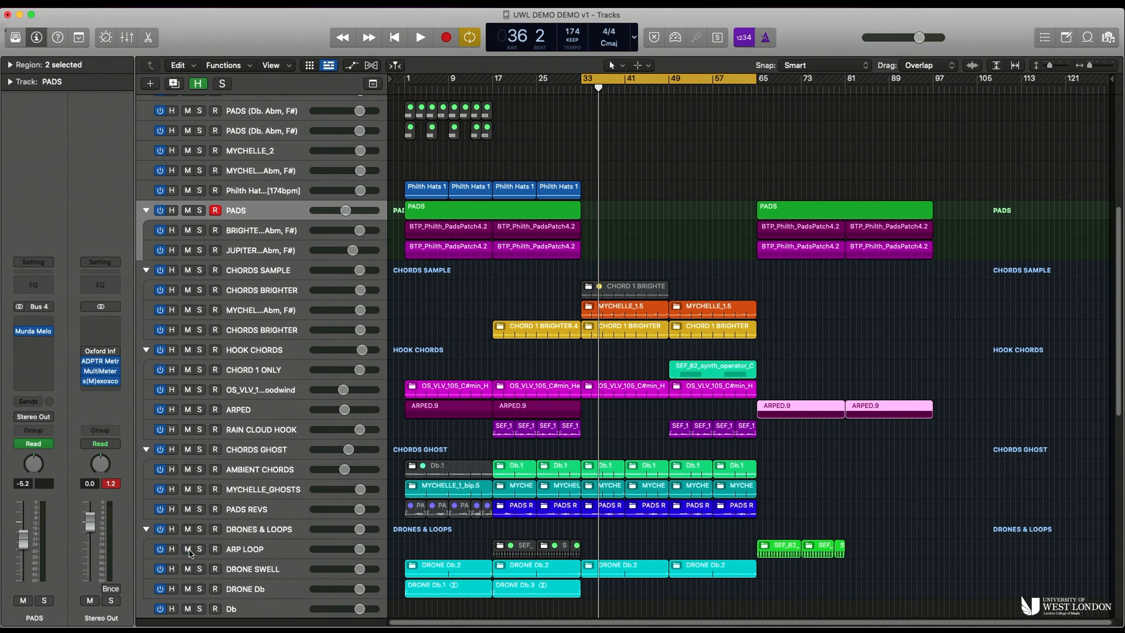
left_click(972, 523, "ctrl+alt")
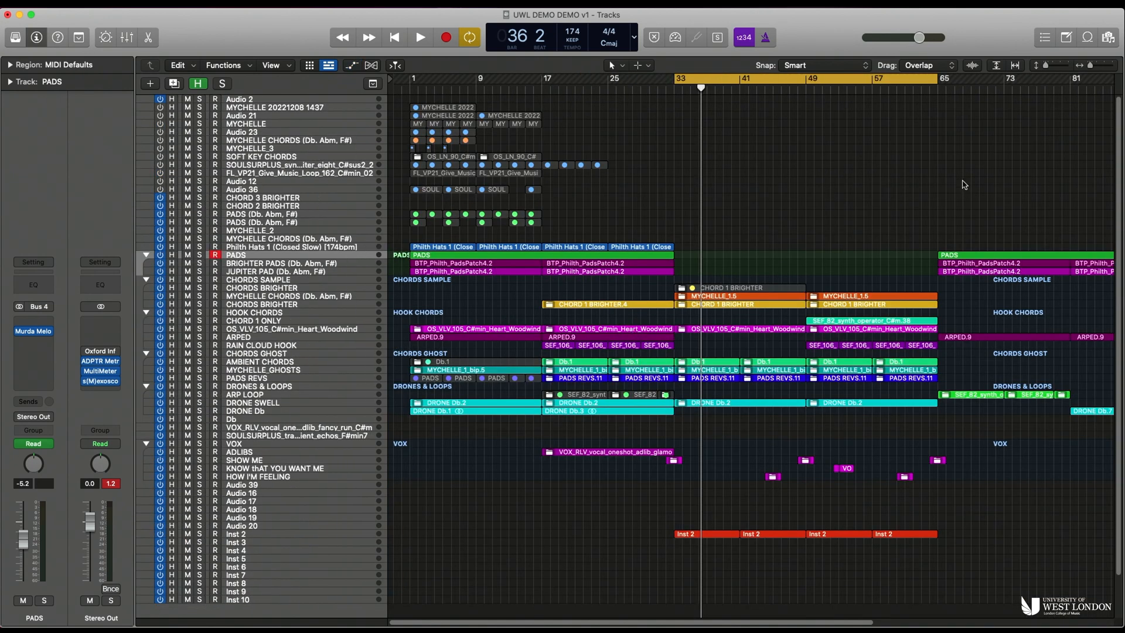
Copy the SEF_B2 synth operator region on the CHORD 1 ONLY track from bar 49 to bar 81.
left_click(1085, 65)
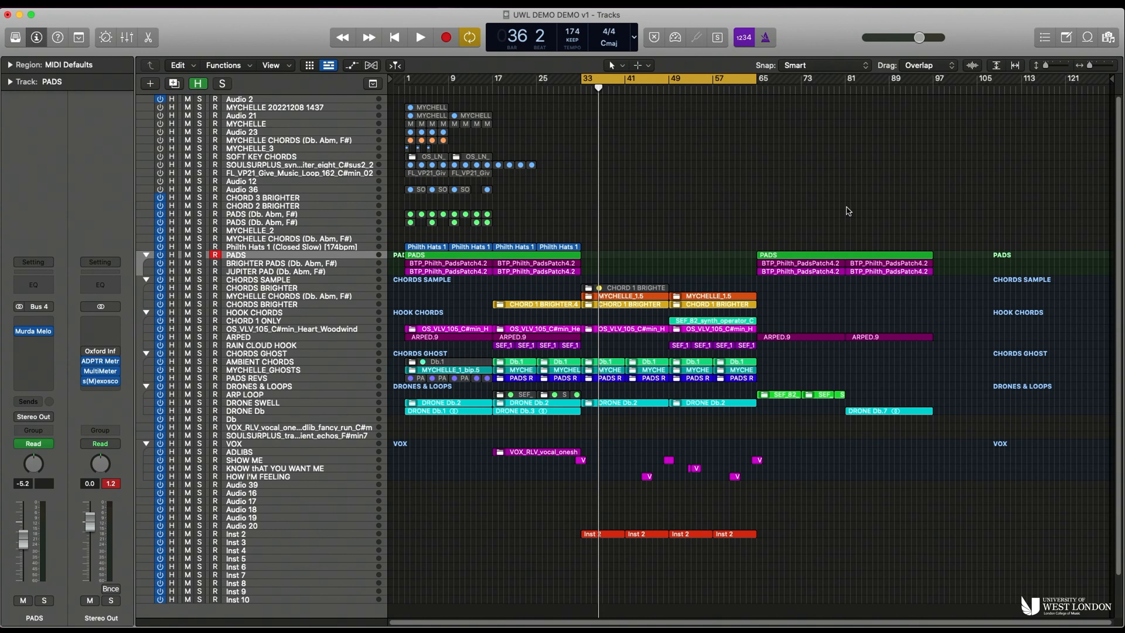
left_click_drag(1012, 232, 340, 492)
left_click_drag(998, 138, 516, 447)
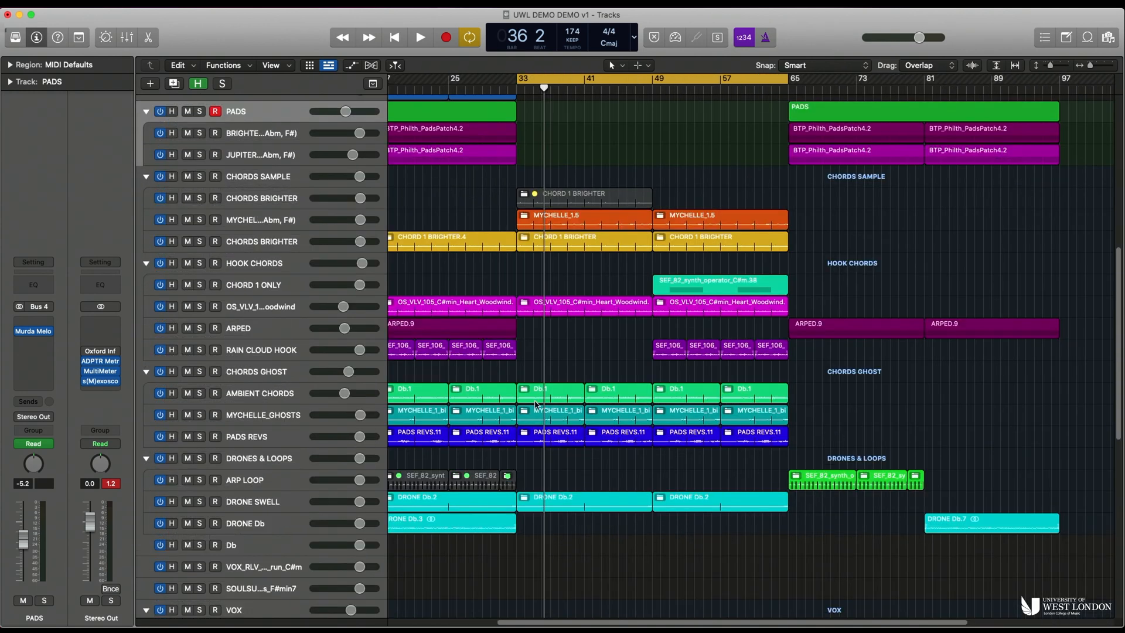
left_click(606, 391, "ctrl+alt")
left_click_drag(910, 322, 411, 474)
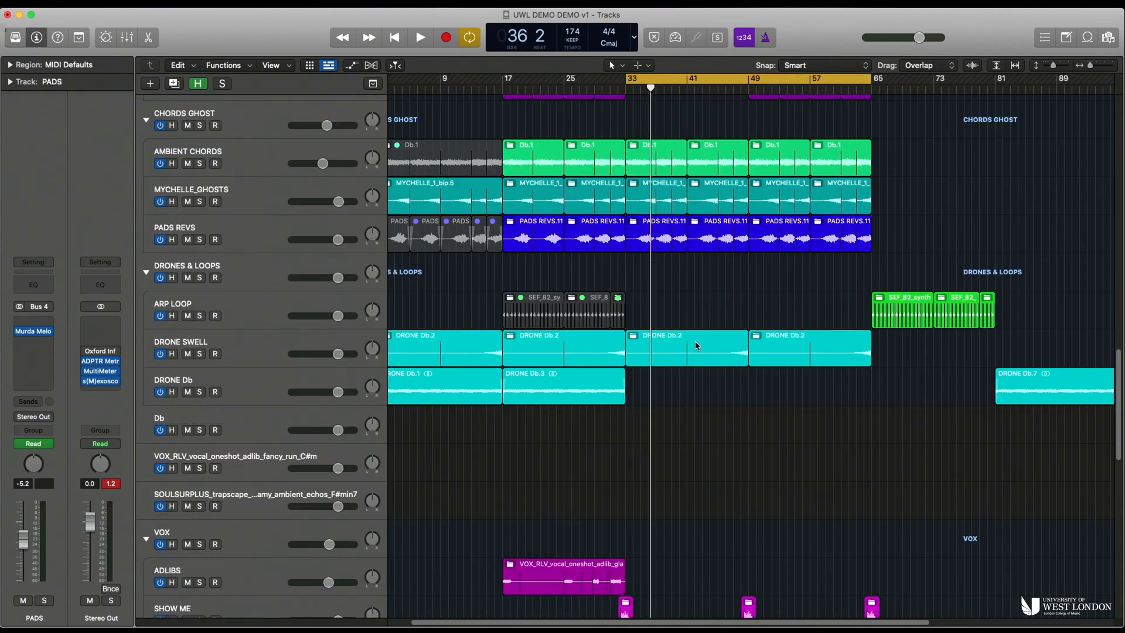
left_click(827, 289, "ctrl+alt")
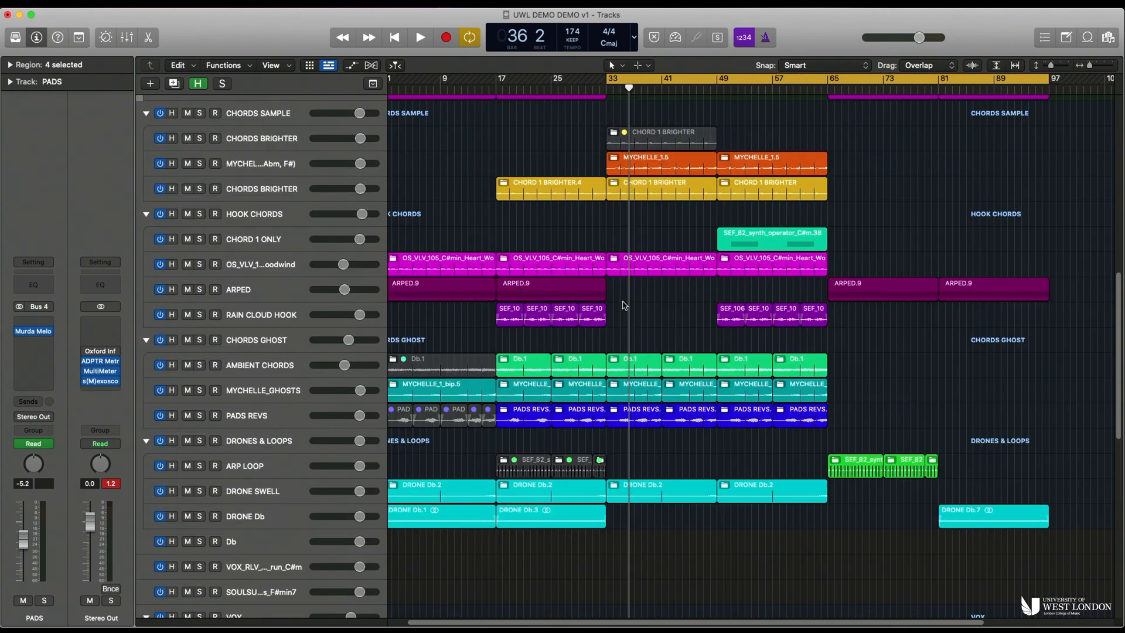
left_click_drag(742, 254, 951, 246)
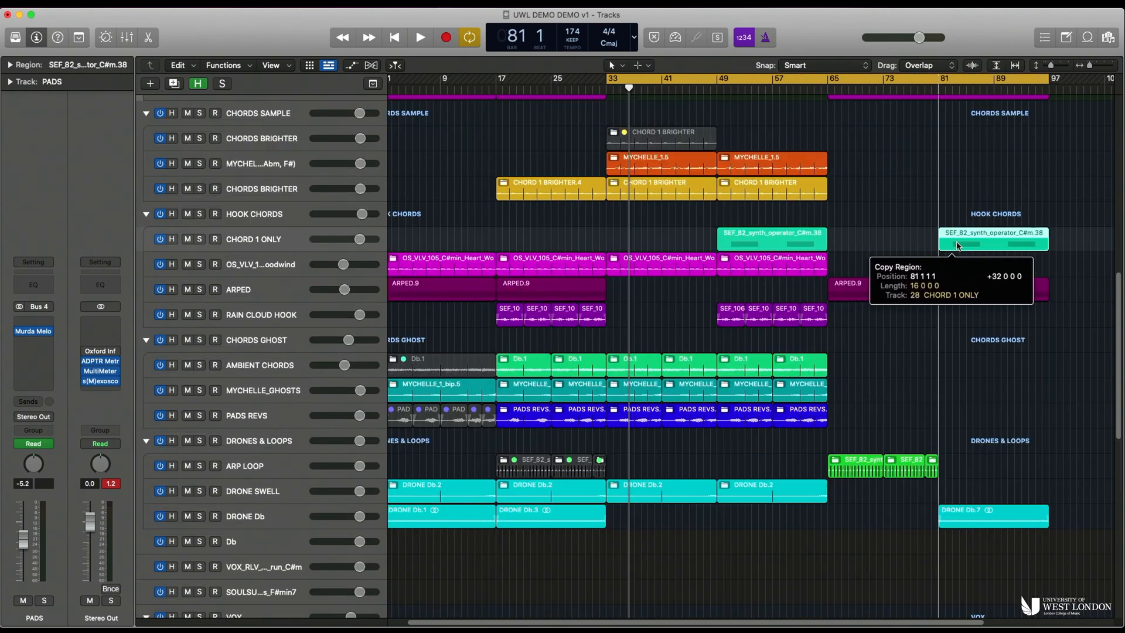
left_click_drag(959, 246, 959, 246)
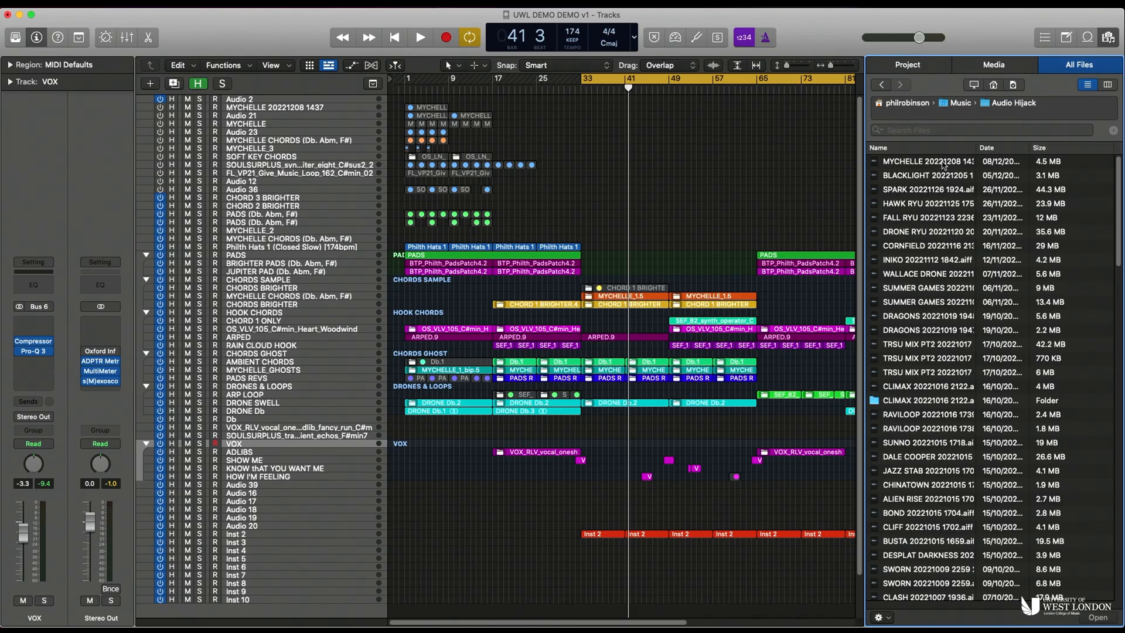
Add SPY RIM BRK [174bpm].wav from the Breaks 2017 folder at bar 33 and play the layered breaks.
left_click(995, 86)
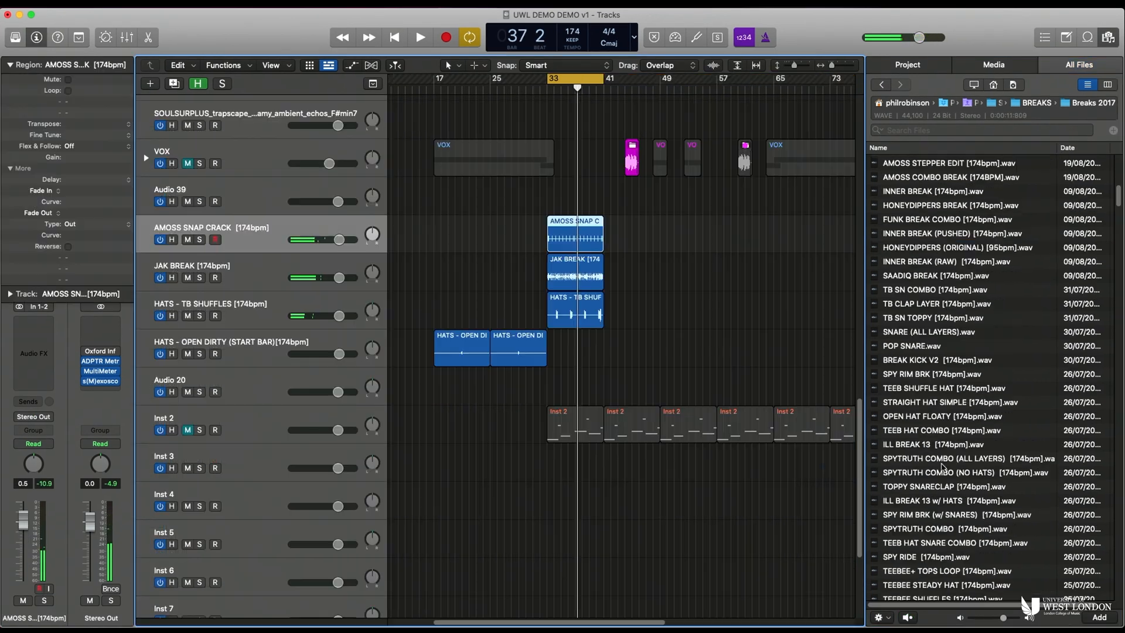
left_click(935, 374)
left_click_drag(936, 376, 557, 208)
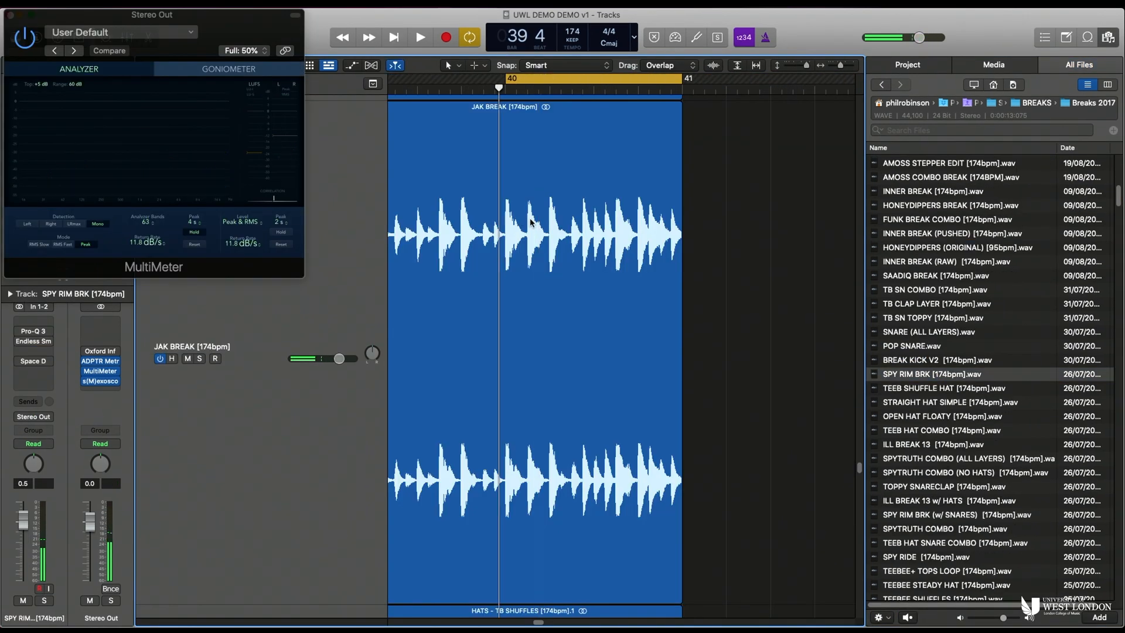
key("space")
key("z")
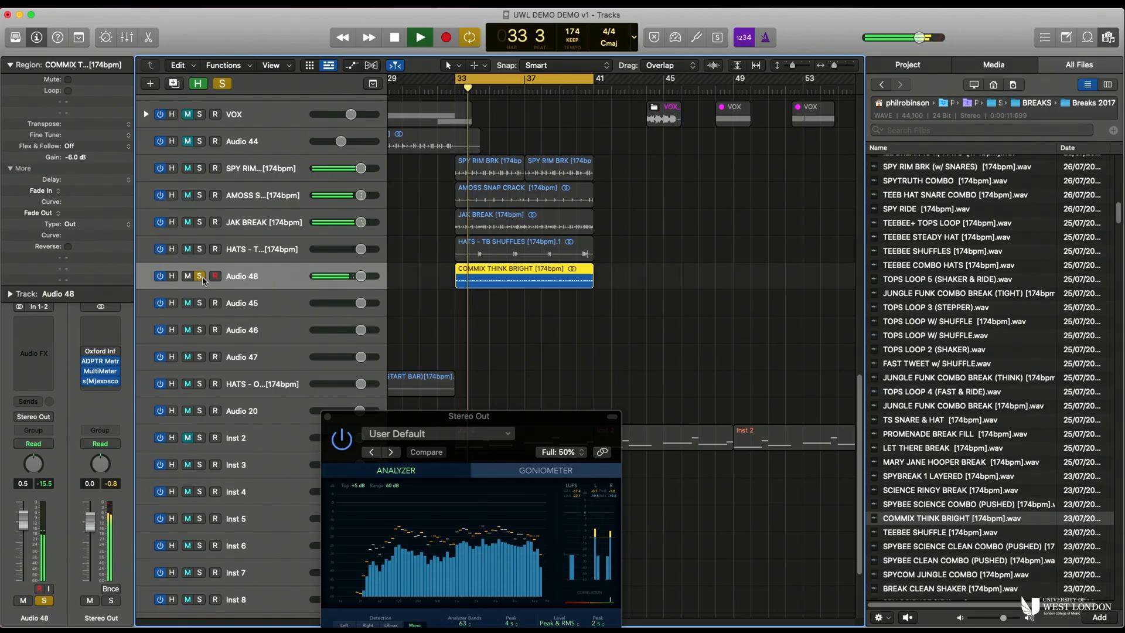
Set the JAK BREAK low cut in Pro-Q 3 to about 212 Hz and adjust the SPYBREAK 1 LAYERED equalizer.
left_click(201, 277)
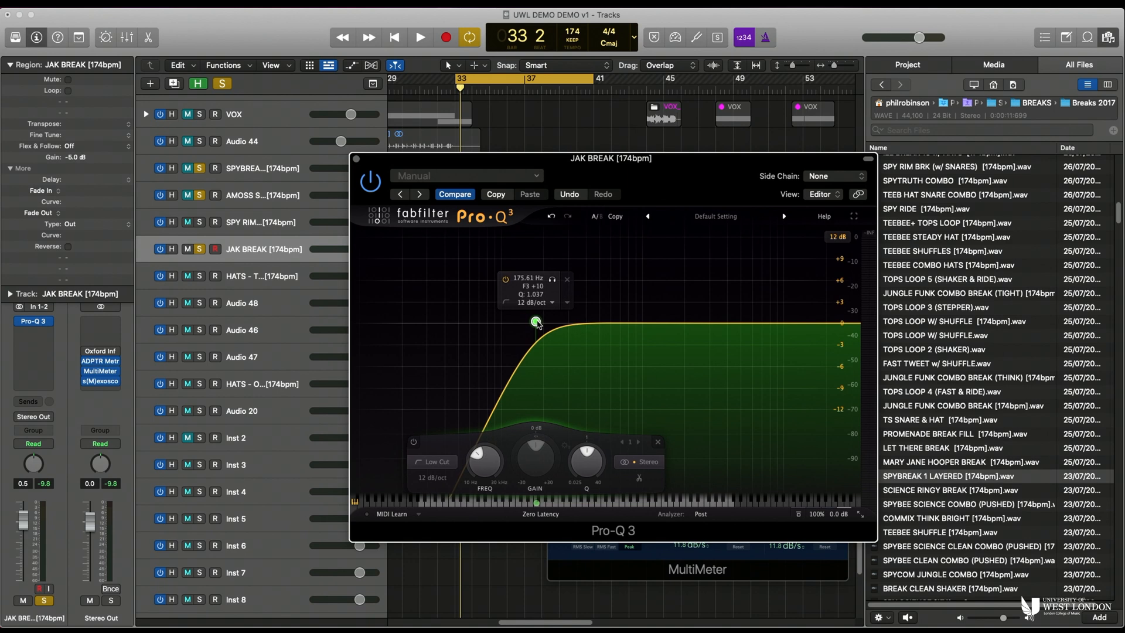
key("space")
left_click_drag(539, 322, 543, 326)
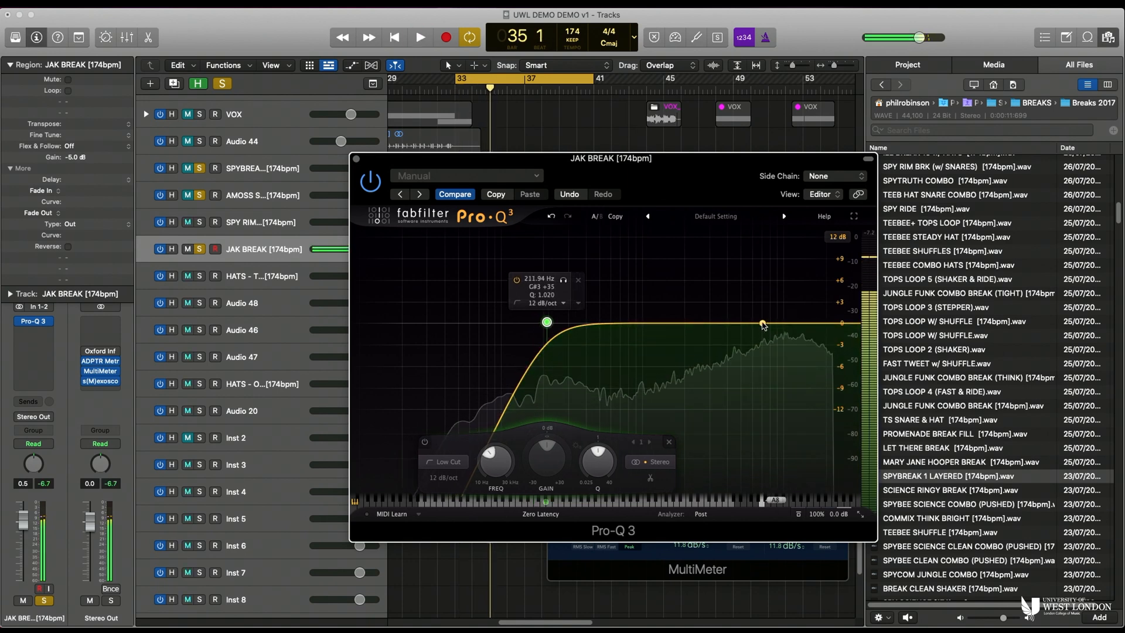
left_click(356, 159)
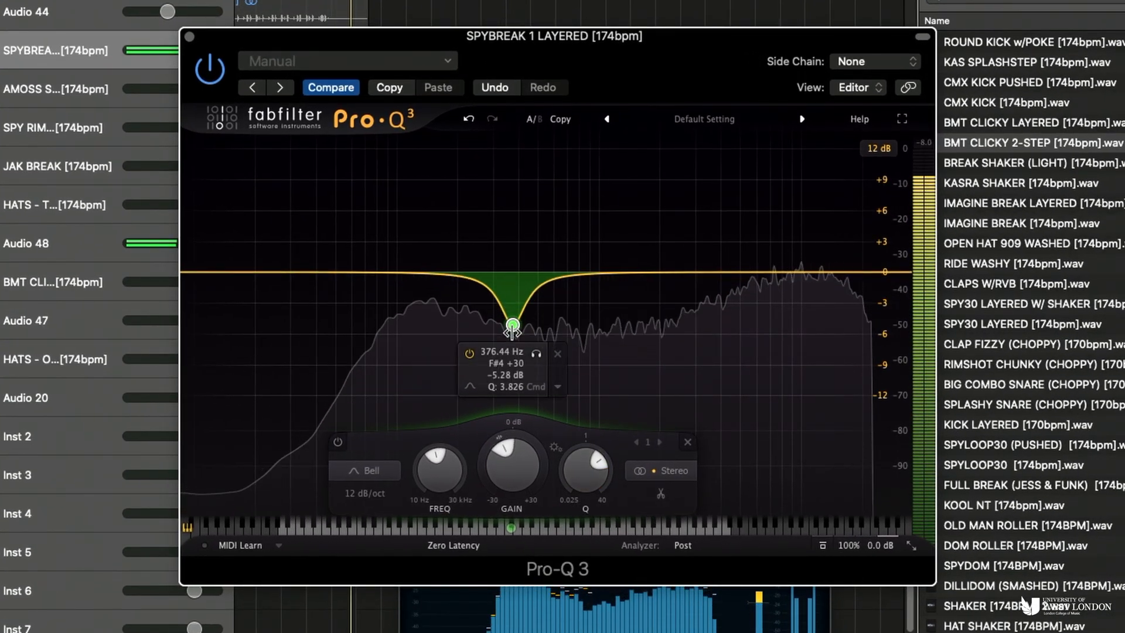
left_click(565, 281)
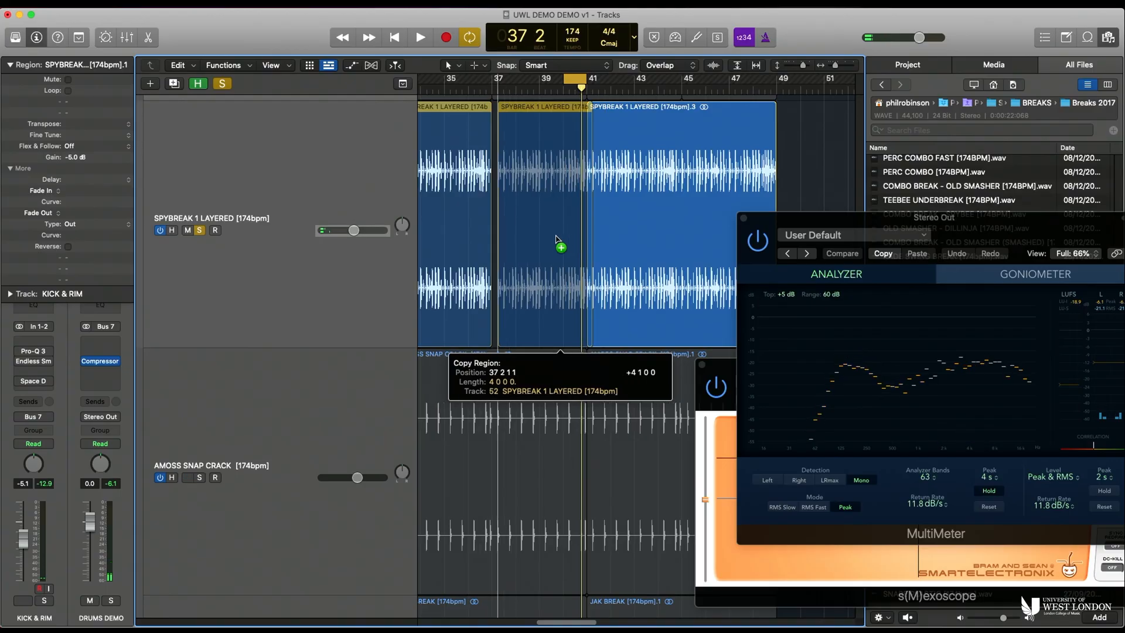
Copy the four-bar SPYBREAK 1 LAYERED region to bar 37 and extend the cycle range to bars 33–49.
left_click_drag(556, 240, 552, 240)
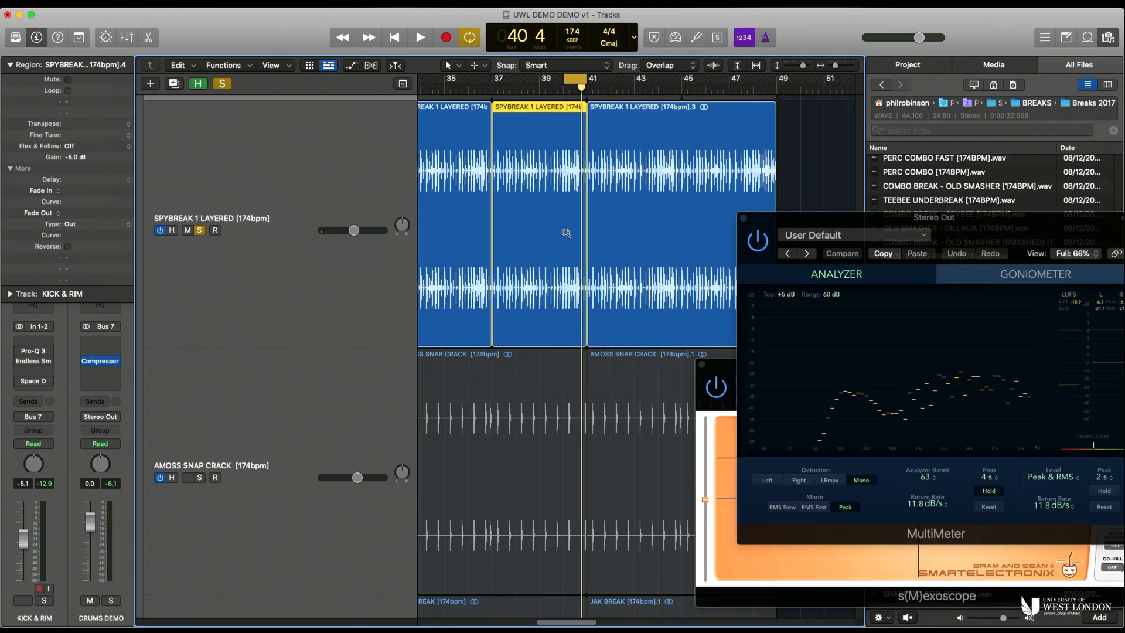
left_click(567, 233, "ctrl+alt")
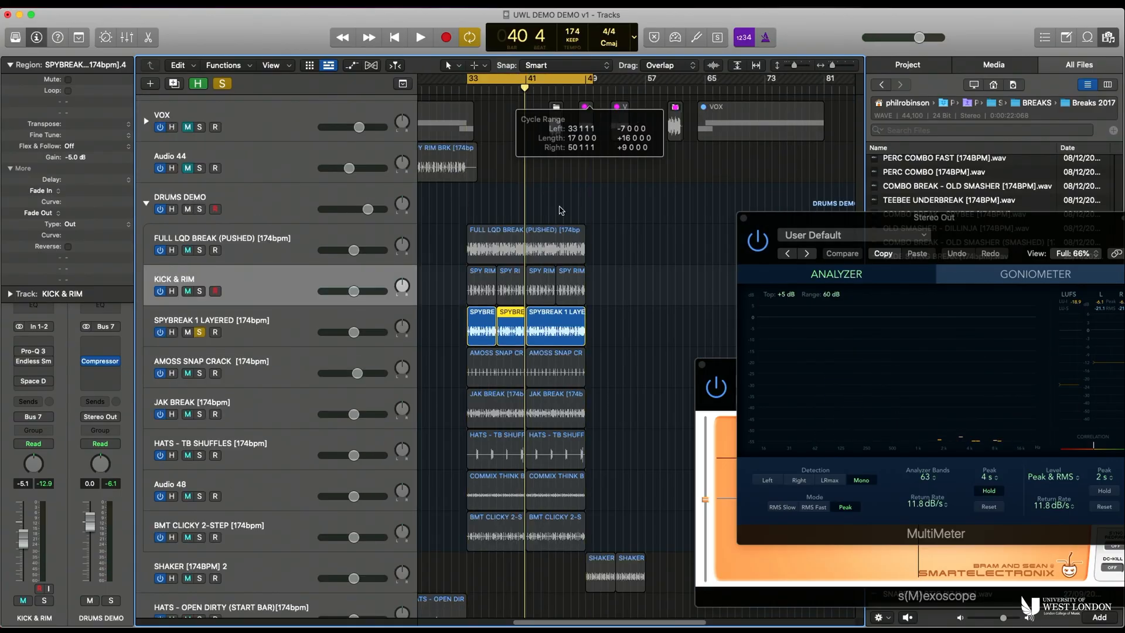
left_click_drag(462, 353, 463, 353)
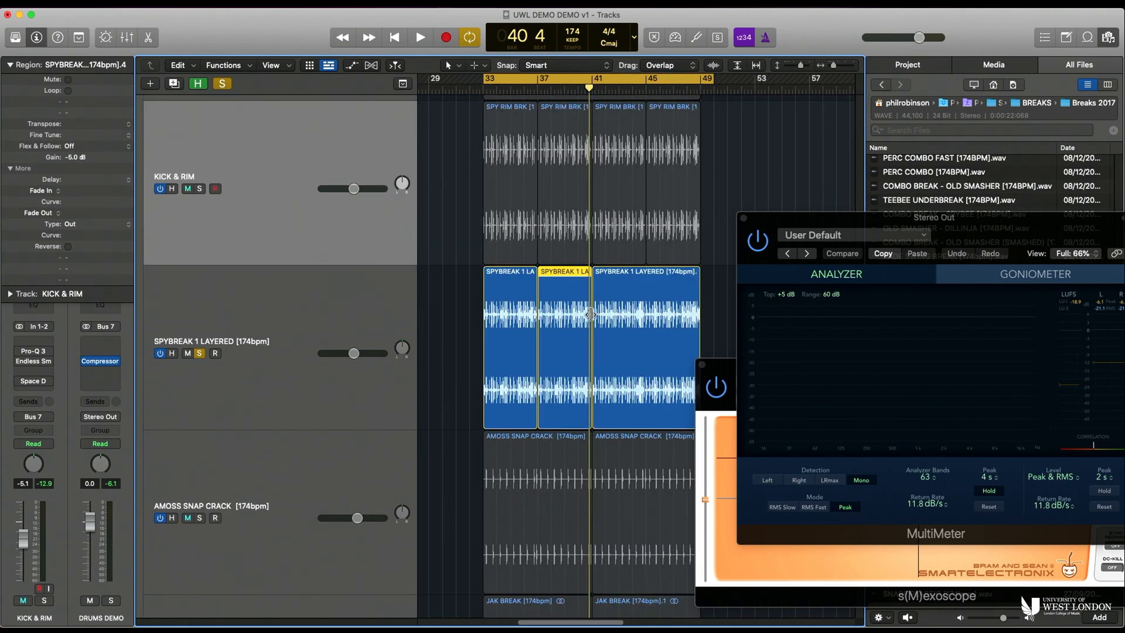
left_click(577, 314, "ctrl+alt")
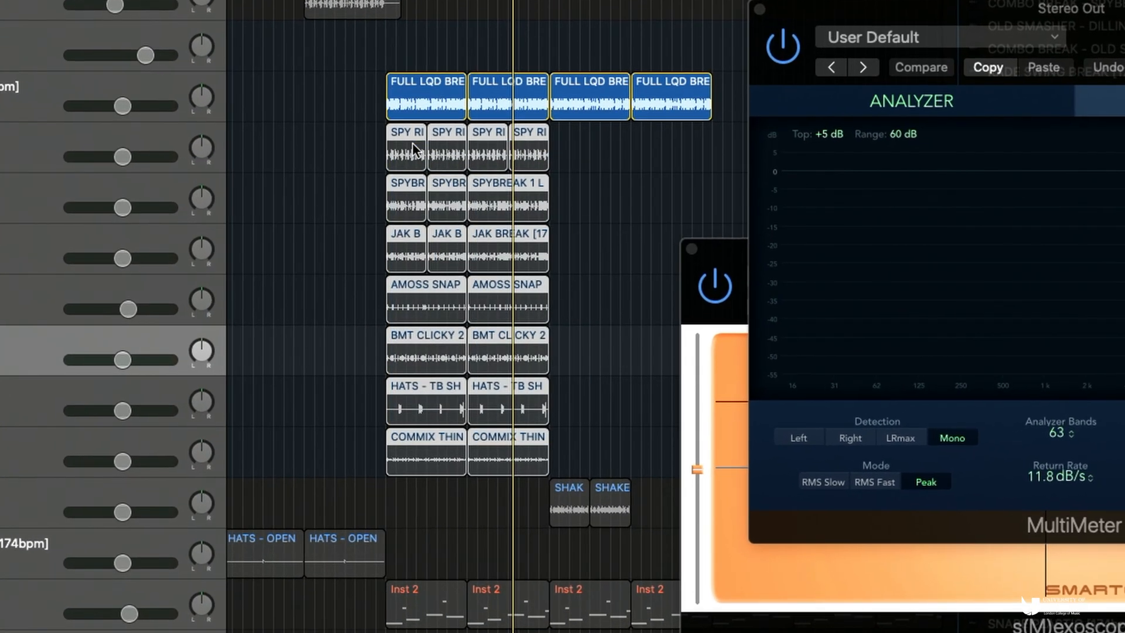
Copy the break layers from bars 33–49 to bars 49–65 and repeat the shaker loop up to bar 65.
left_click_drag(530, 299, 631, 309)
left_click_drag(576, 159, 575, 159)
left_click_drag(841, 19, 688, 32)
key("v")
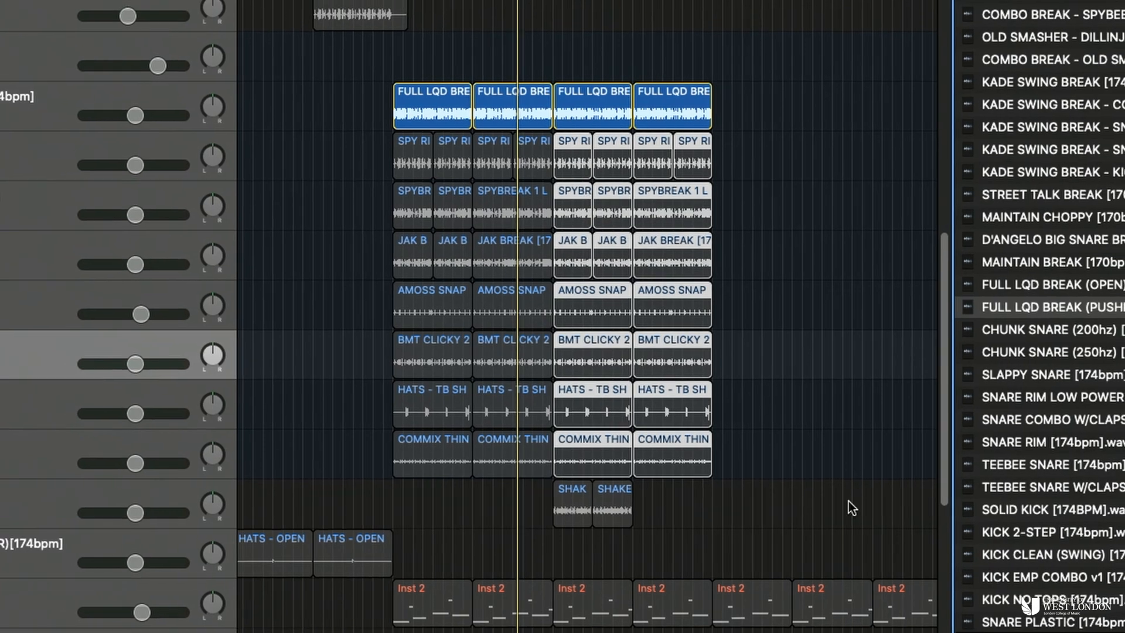
left_click_drag(777, 519, 675, 528)
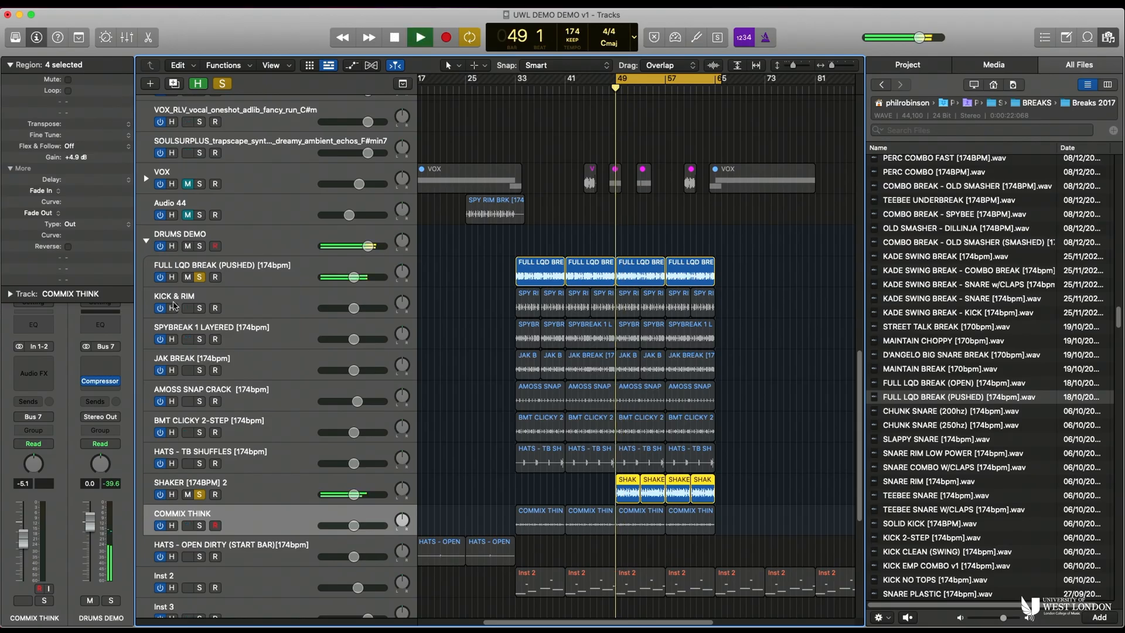
Solo all the layer tracks in the DRUMS DEMO stack and set the cycle range to bars 65–97.
left_click_drag(200, 526, 208, 333)
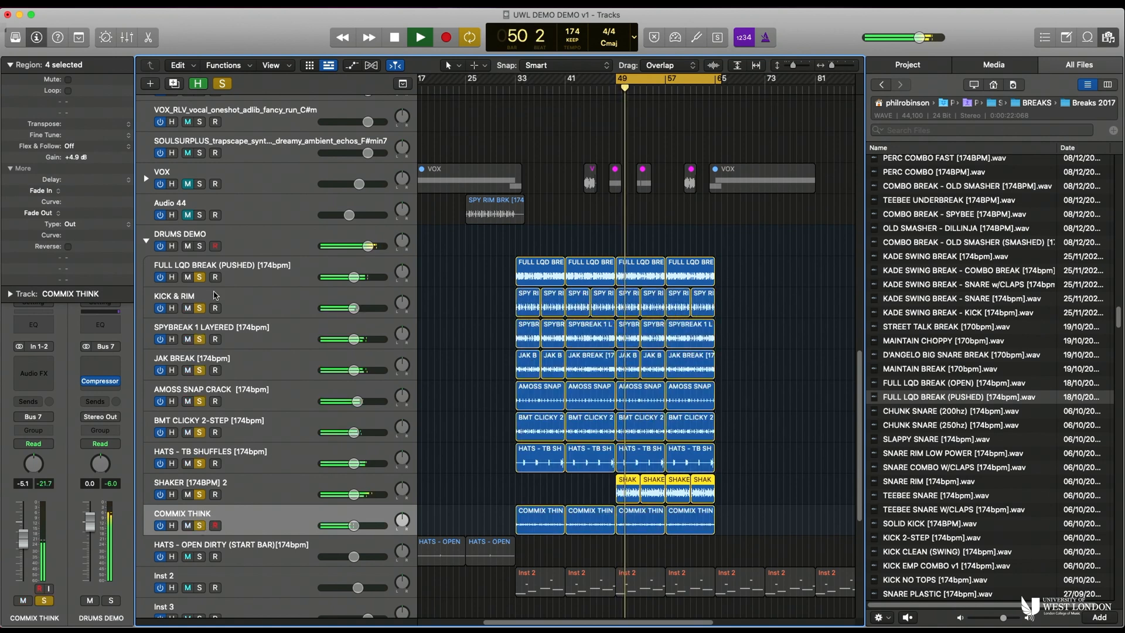
left_click(266, 496)
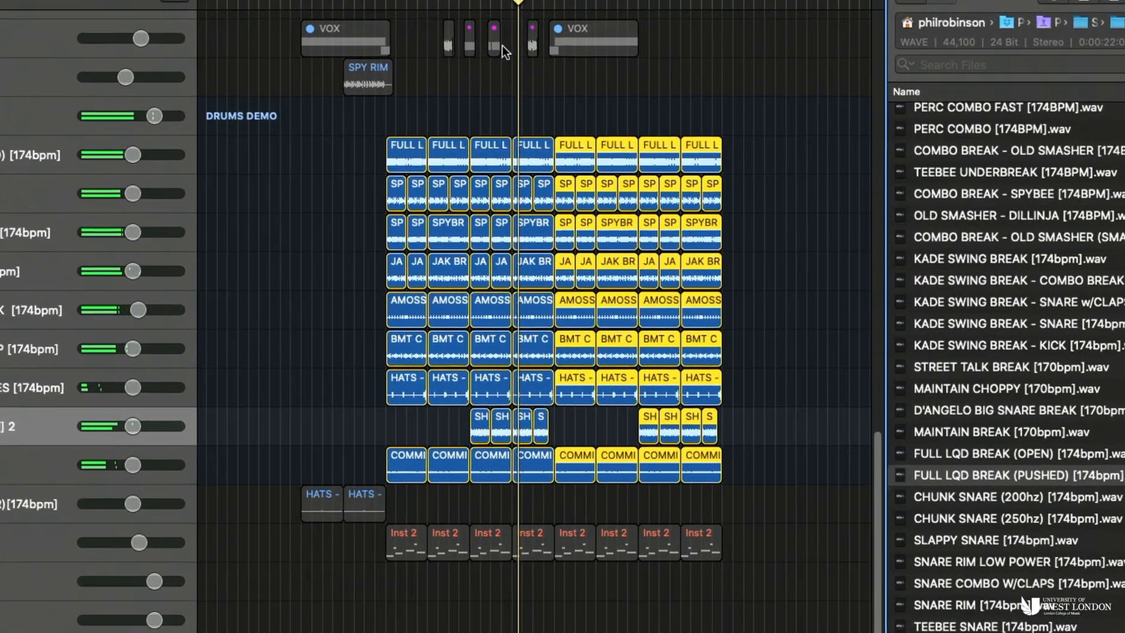
left_click_drag(617, 79, 672, 78)
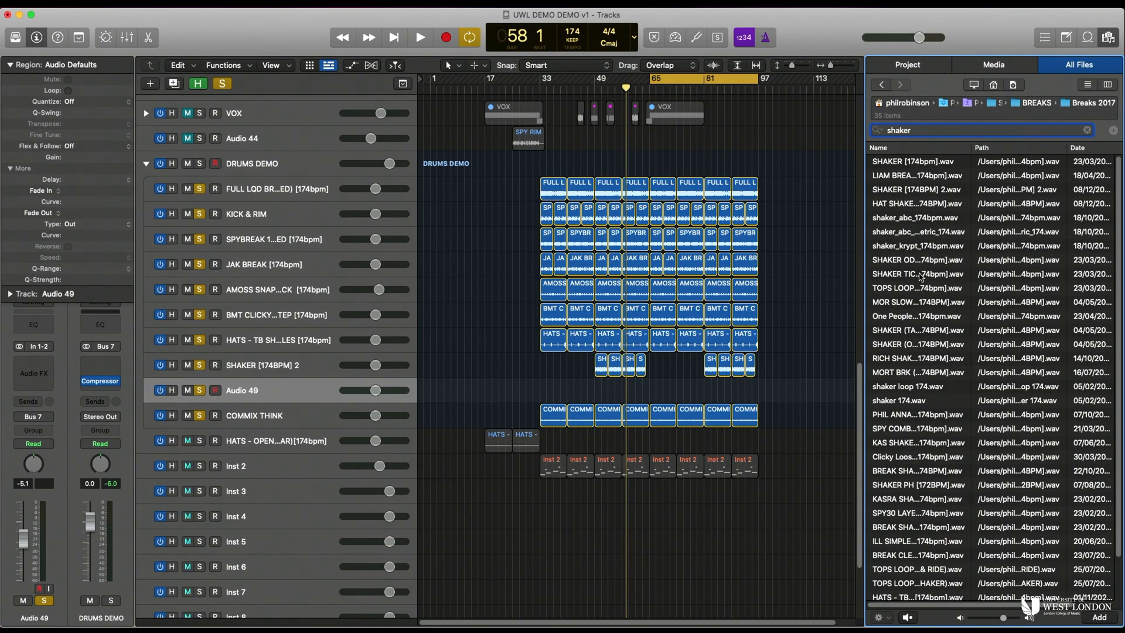
Add the SHAKER TICK-TICK [174bpm] loop on the empty Audio 49 track, filling bars 65–81.
left_click_drag(918, 277, 670, 379)
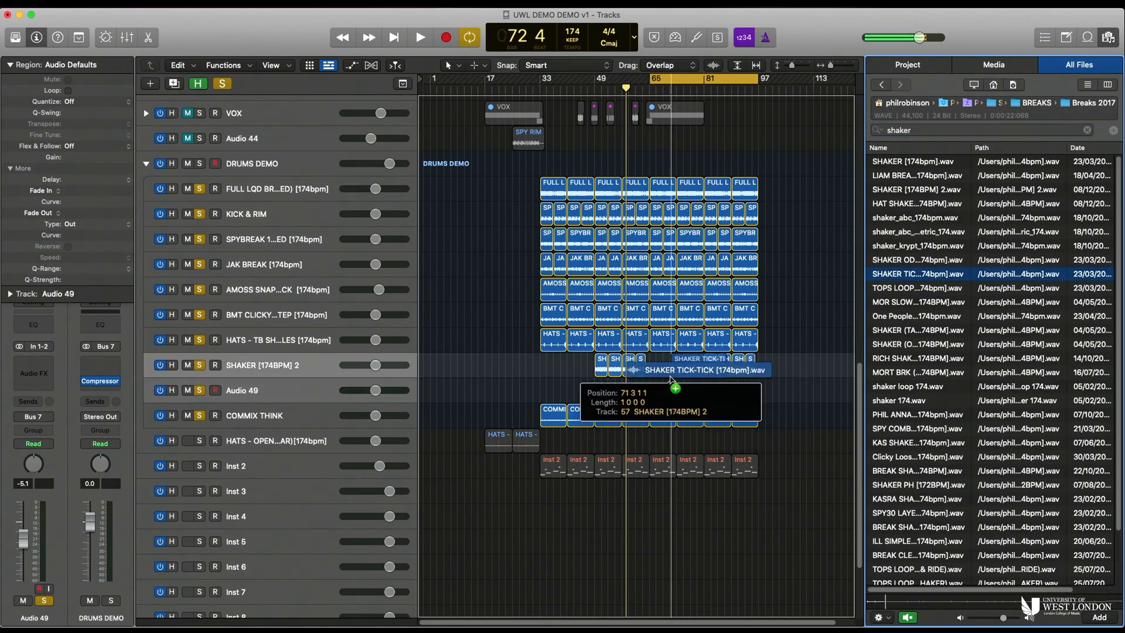
left_click_drag(752, 359, 625, 433)
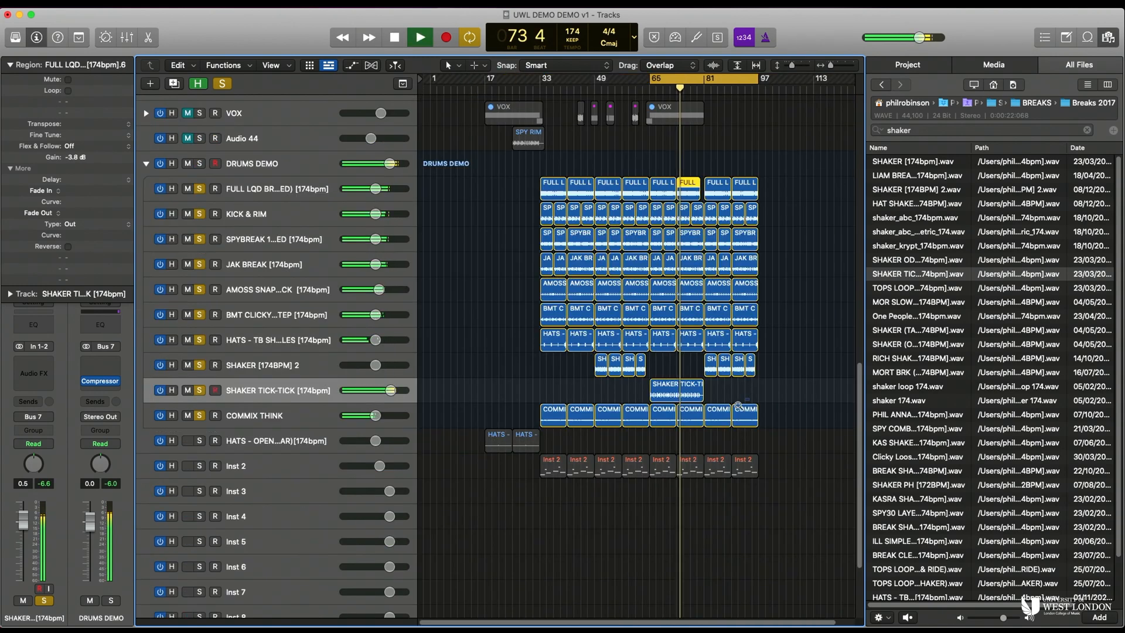
Split the COMMIX THINK BRIGHT region at bar 80 to separate its last bar before bar 81.
left_click_drag(738, 406, 649, 433)
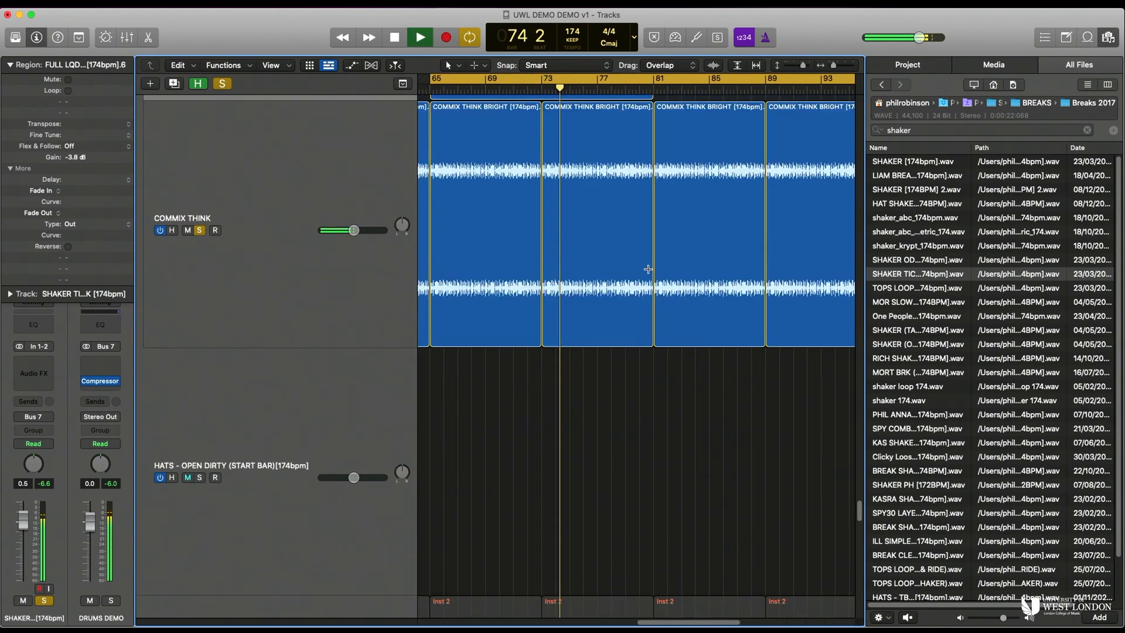
double_click(640, 130, "super")
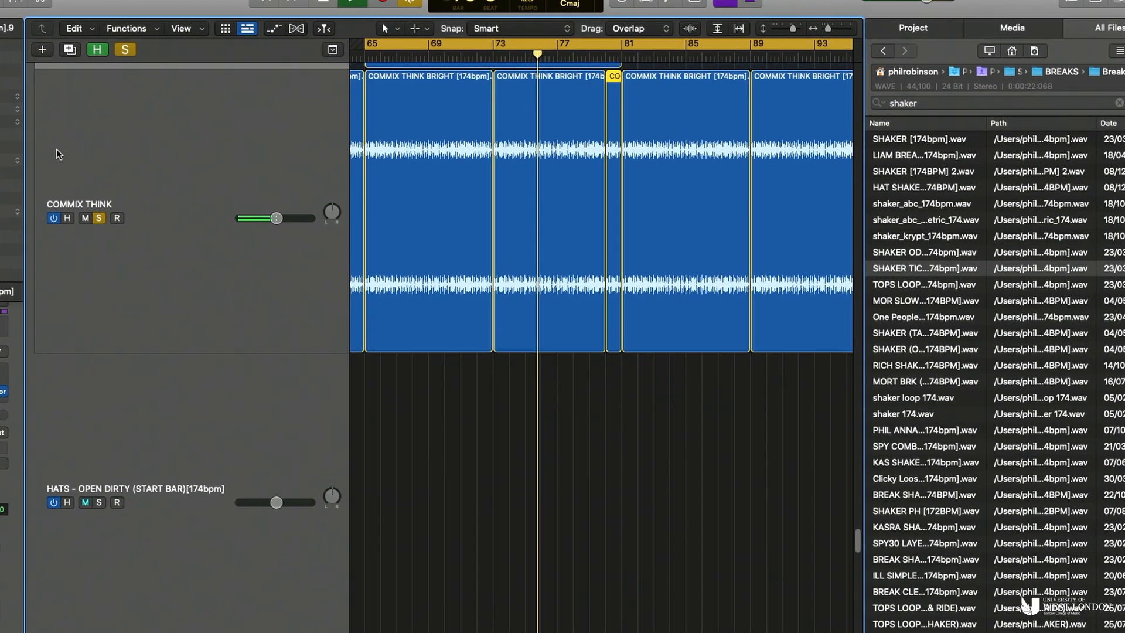
left_click(625, 229, "ctrl+alt")
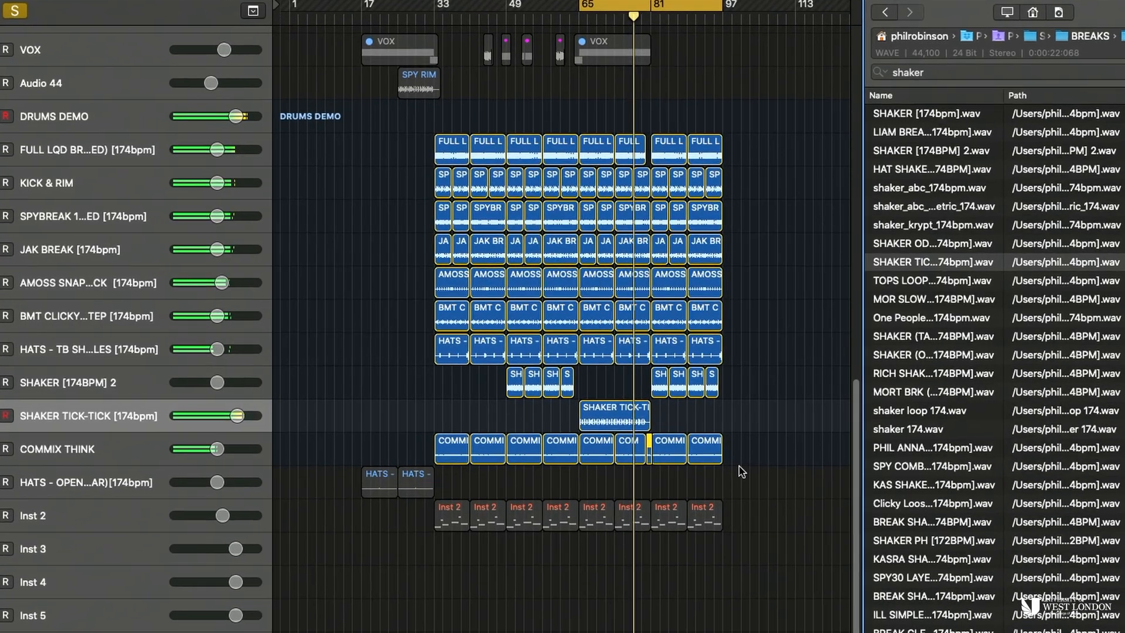
left_click_drag(744, 463, 580, 493)
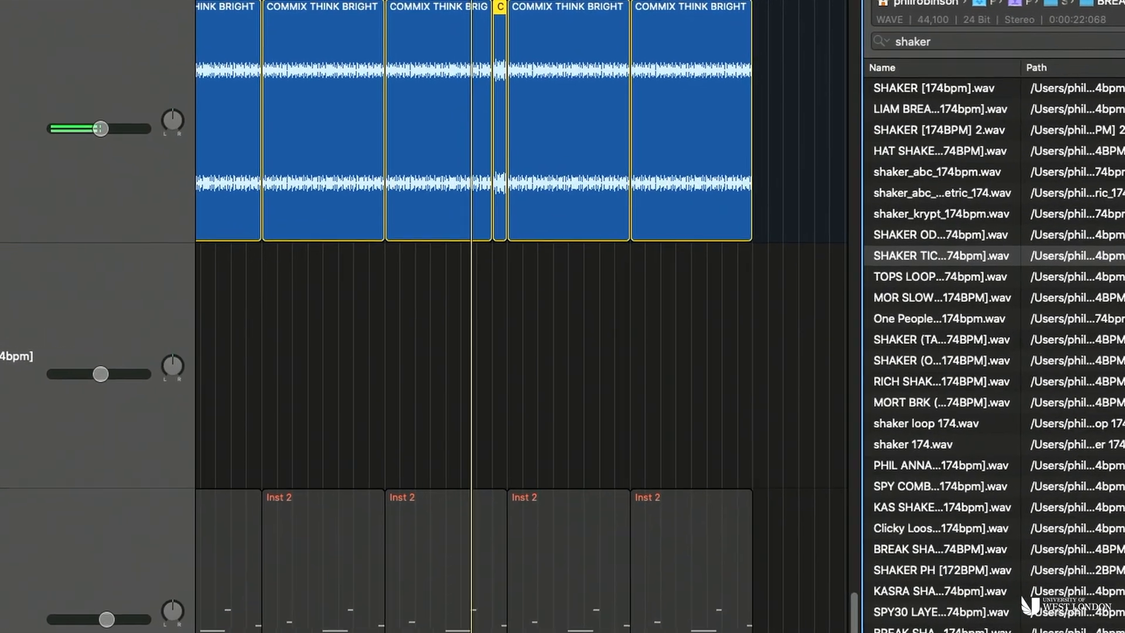
left_click(515, 141, "ctrl+alt")
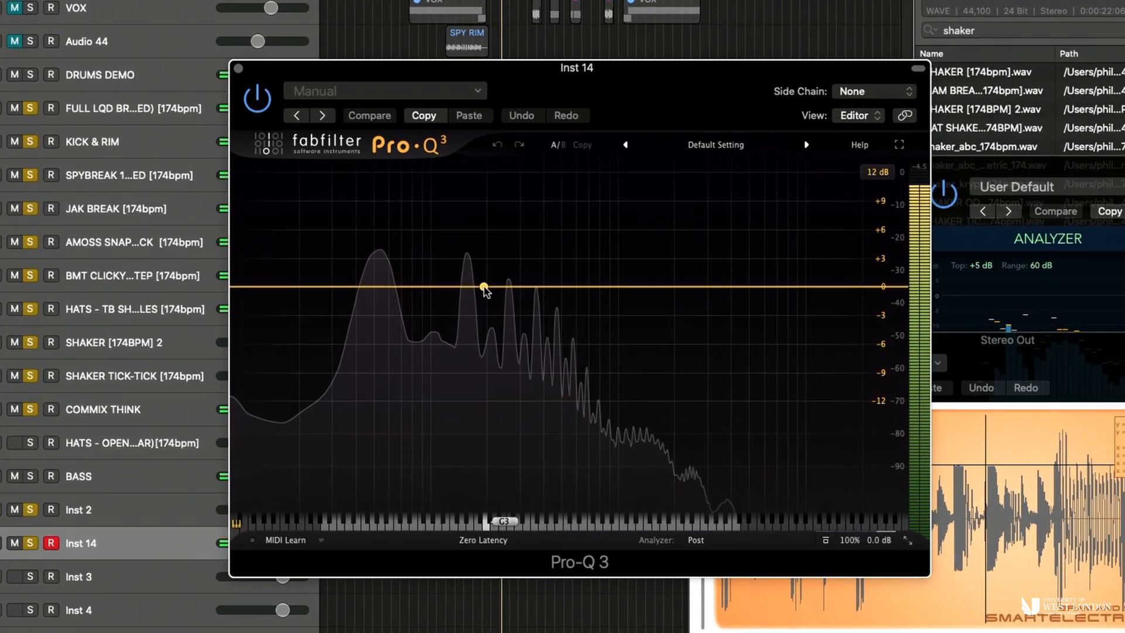
Pull down a band in the Pro-Q 3 equalizer on the Inst 14 bass track.
left_click_drag(545, 324, 543, 384)
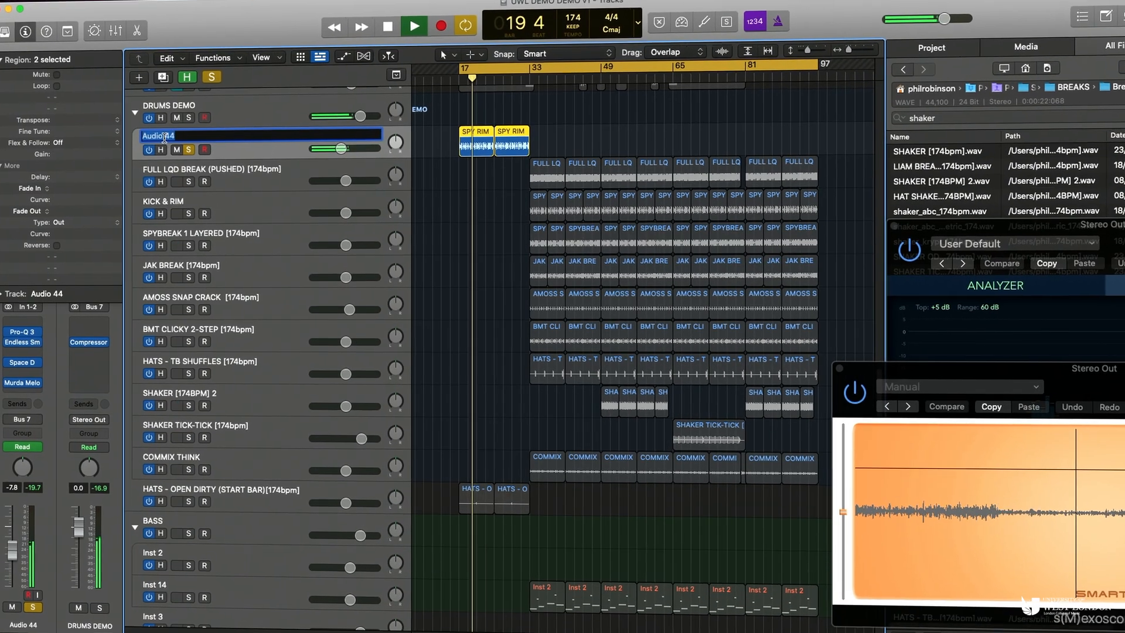
Rename the Audio 44 track as FILTER BREAK.
type("FILTER BREAK")
key("Return")
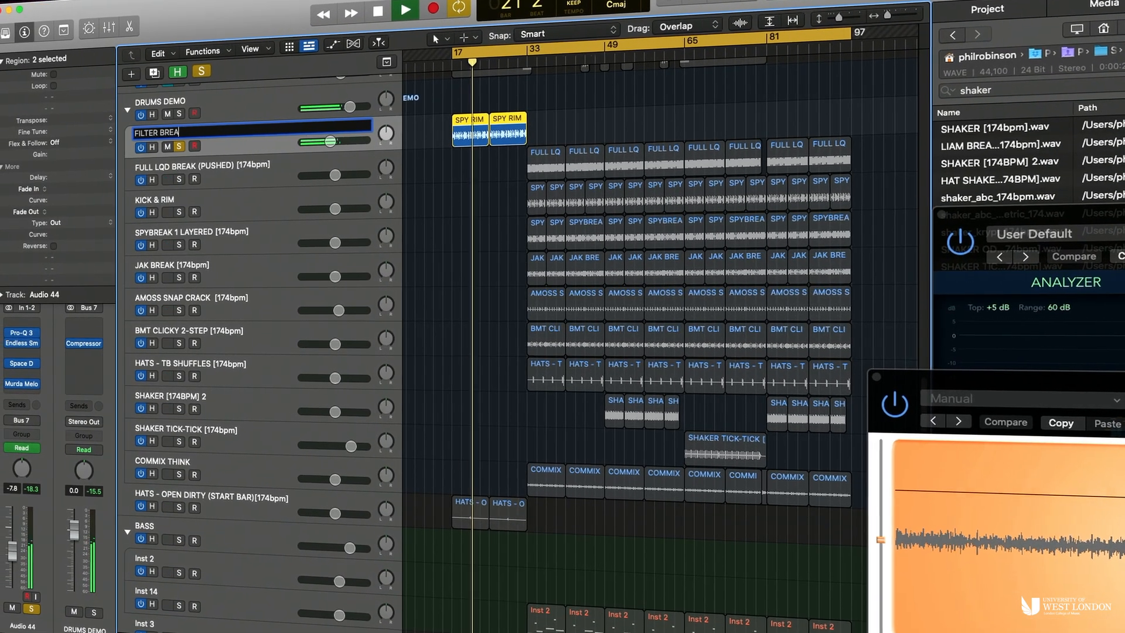
Show the FILTER BREAK track's automation and set its displayed parameter to the Murda Melod HPF.
key("a")
left_click(317, 158)
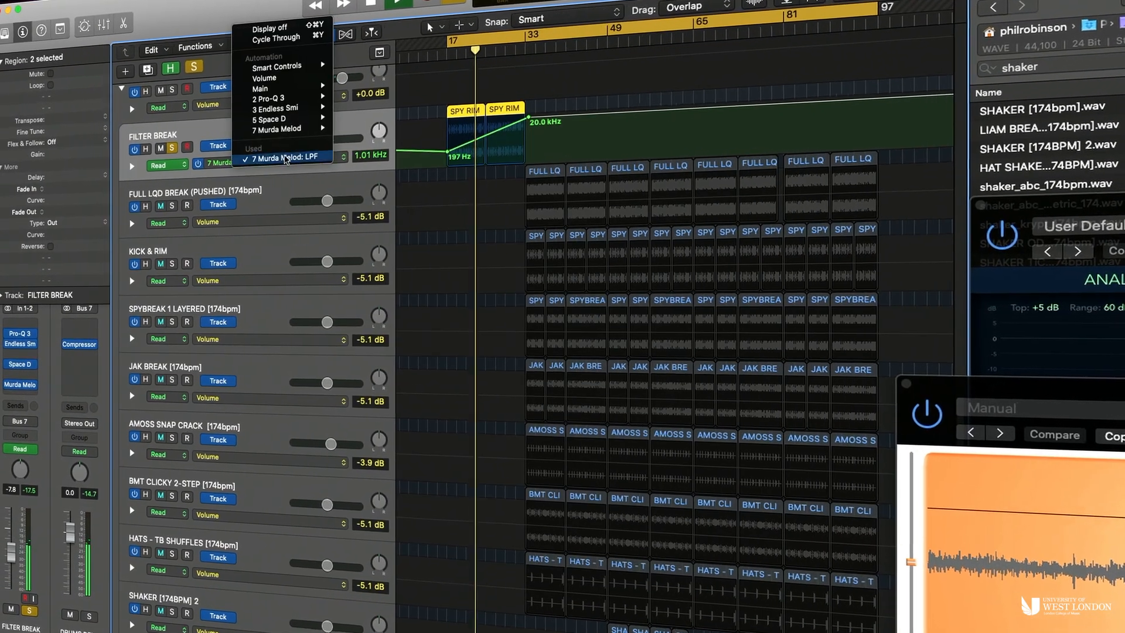
mouse_move(310, 119)
left_click(360, 114)
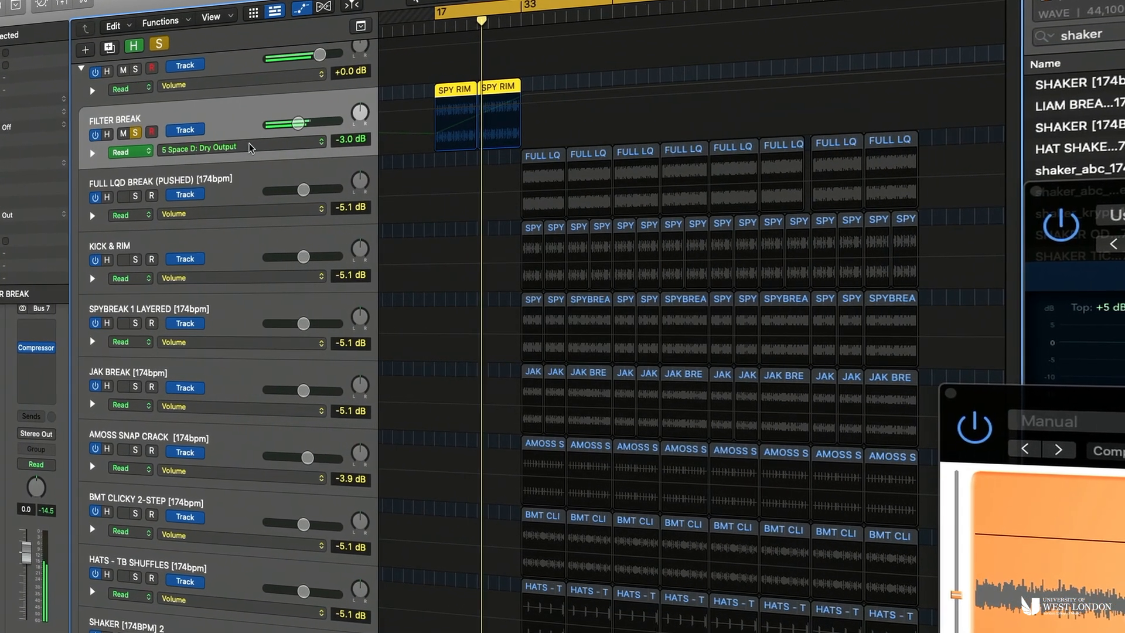
left_click(310, 150)
mouse_move(317, 278)
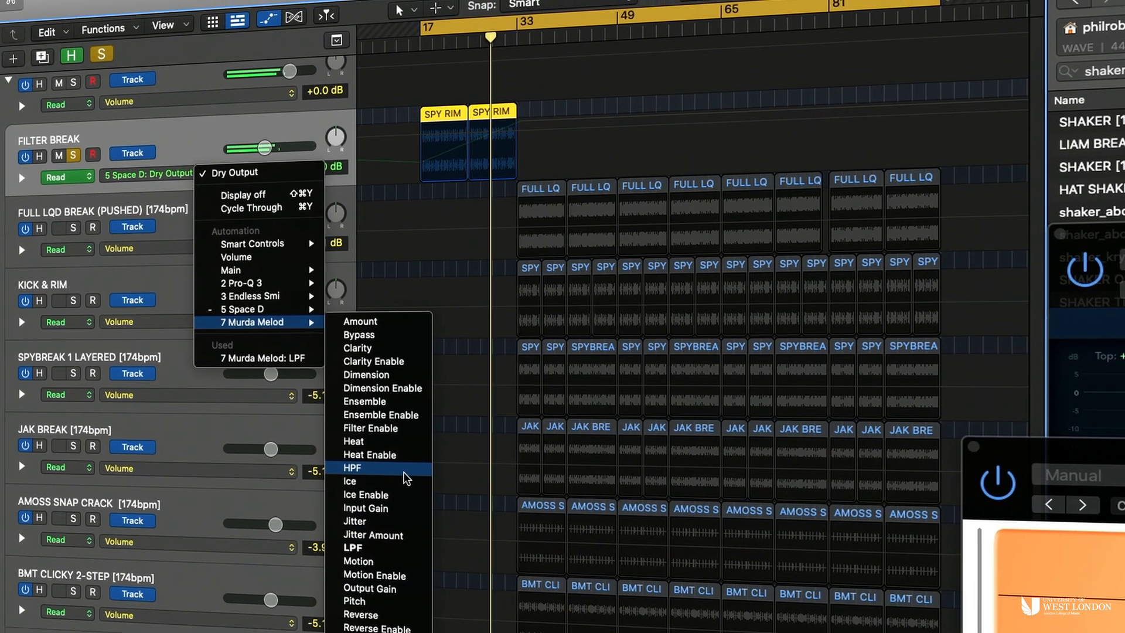
left_click(361, 430)
Add HPF automation points over the second SPY RIM region and cut away that region's last bars before bar 33.
left_click(478, 194)
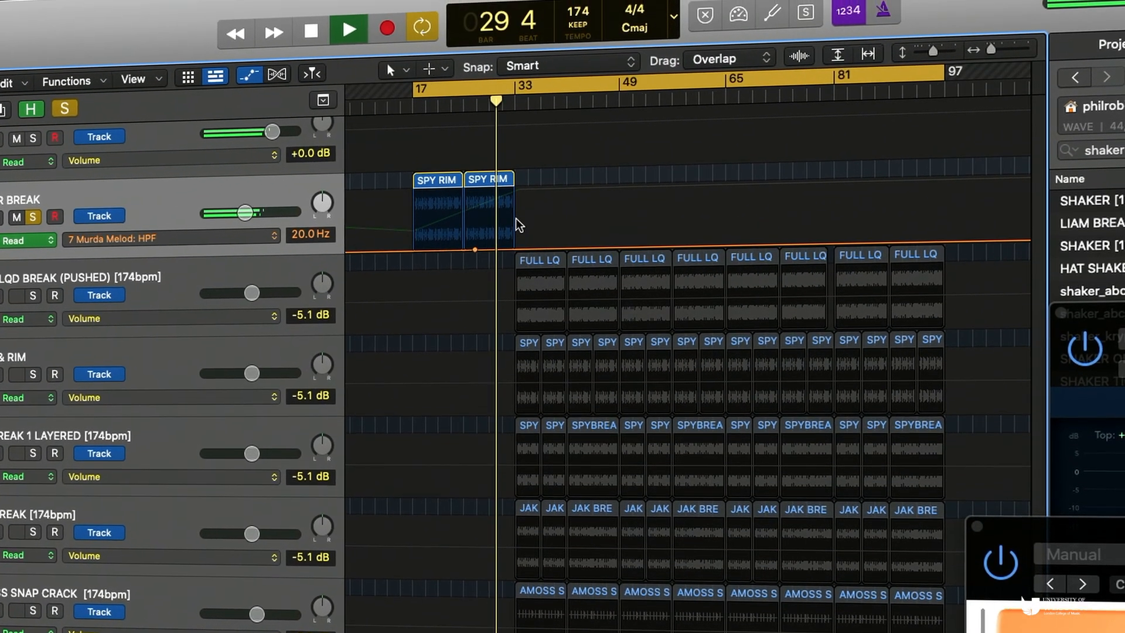
left_click(517, 166)
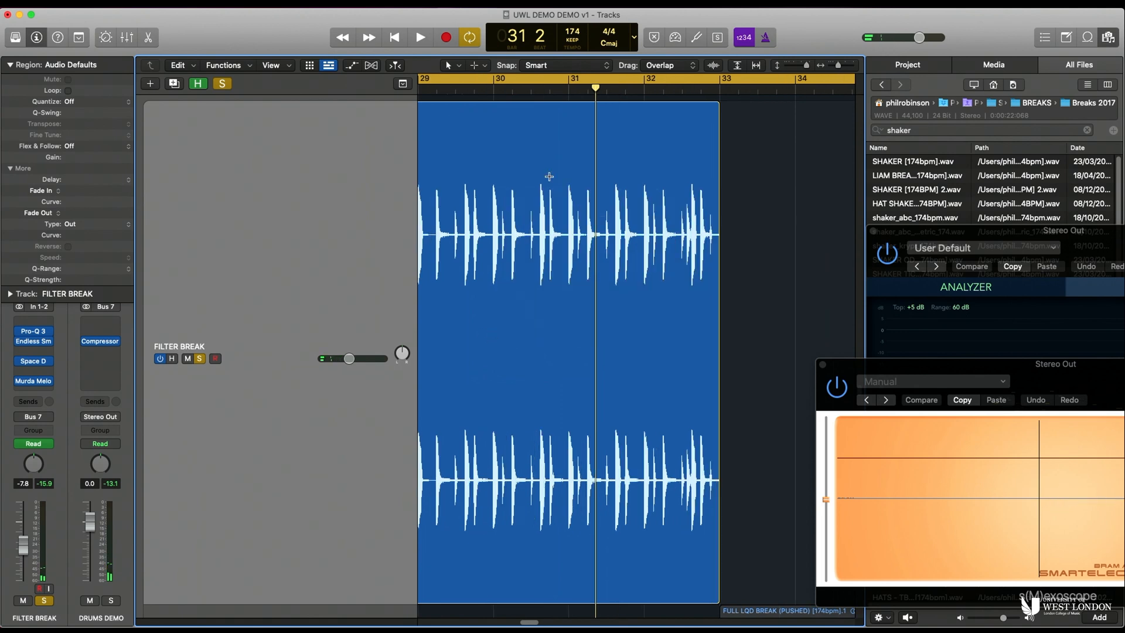
left_click_drag(715, 159, 517, 253)
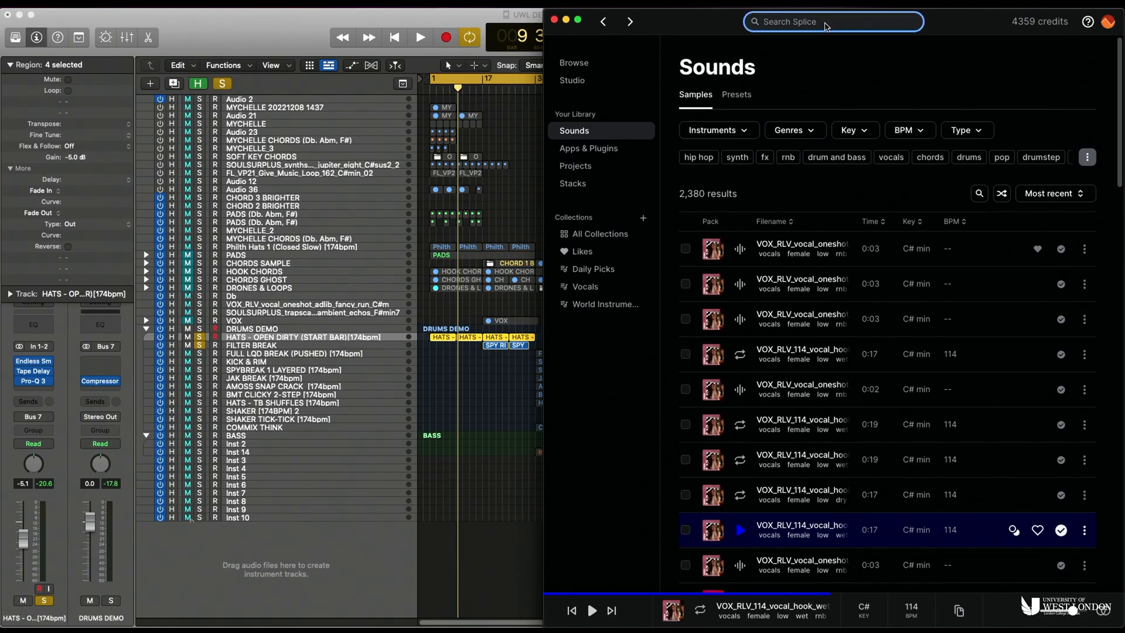
Search the Splice sounds for "rise" and bring OS_IV2_SFX_Rise.wav into the arrangement.
type("rise")
key("Return")
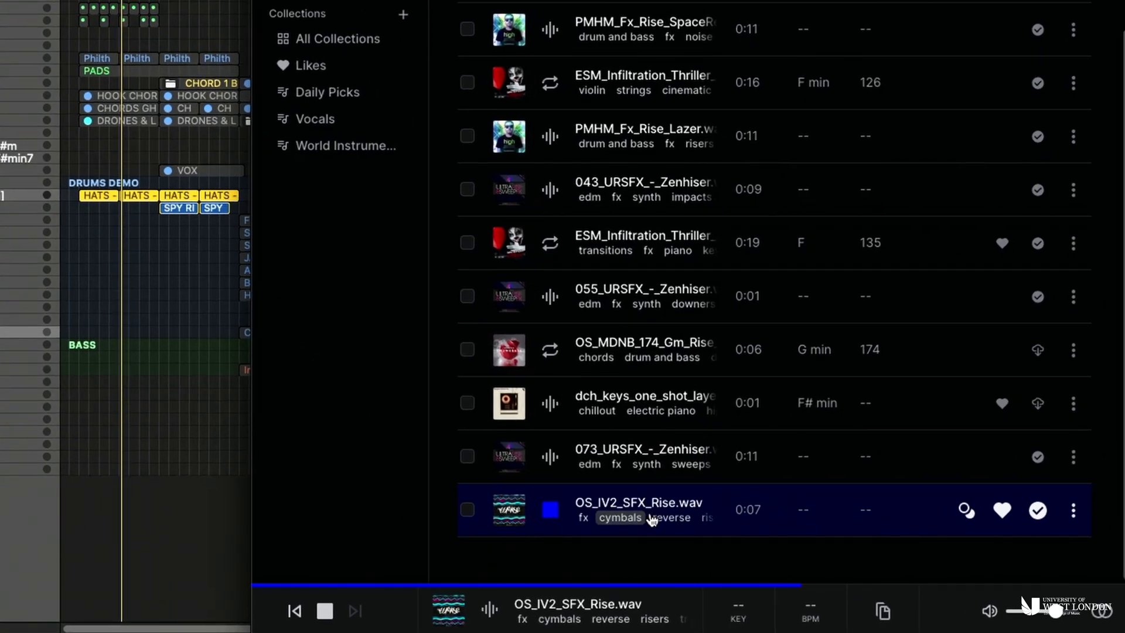
left_click_drag(652, 521, 213, 457)
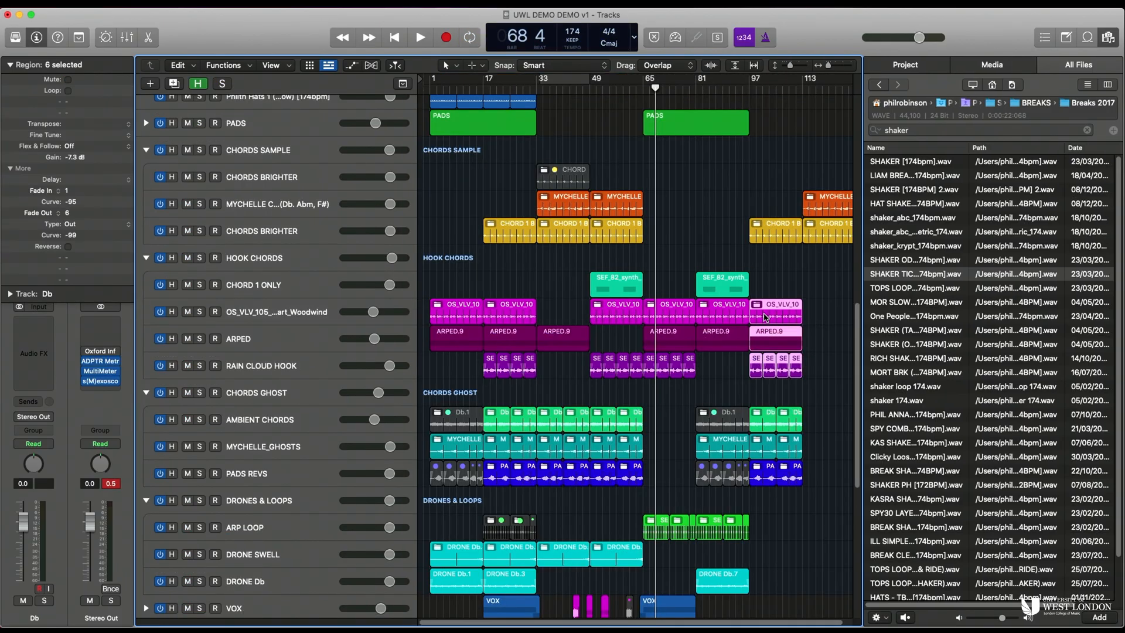
Copy the selected FX, drum and bass regions, together with the other selected parts, so the copied drums start at bar 113.
scroll(518, 410, "down", 5)
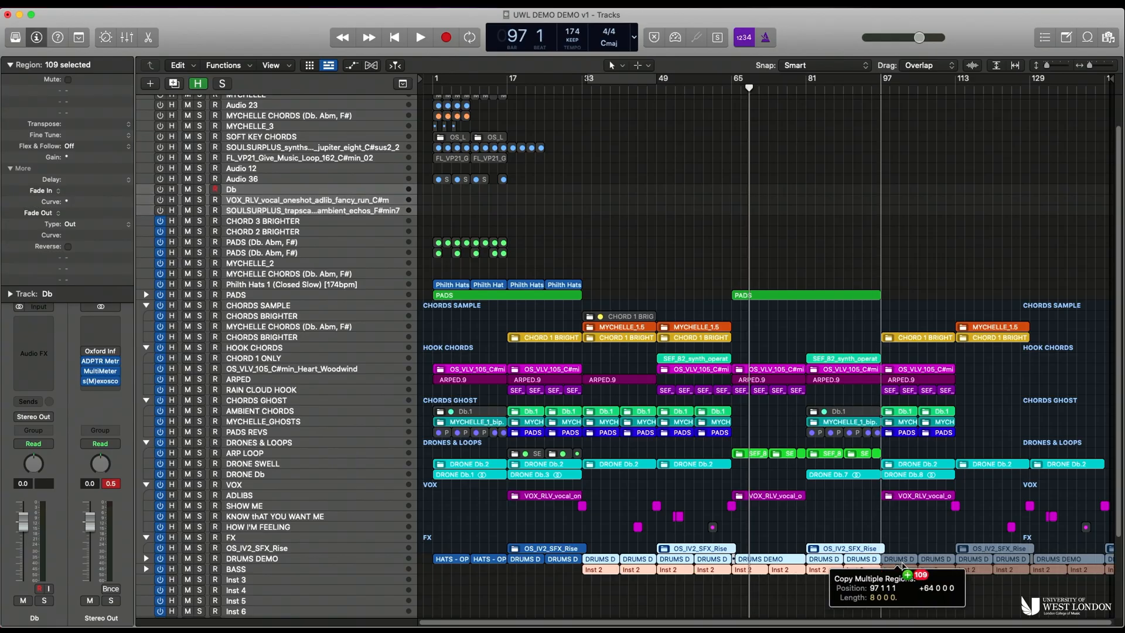
left_click_drag(937, 559, 975, 560)
left_click(985, 522, "ctrl+alt")
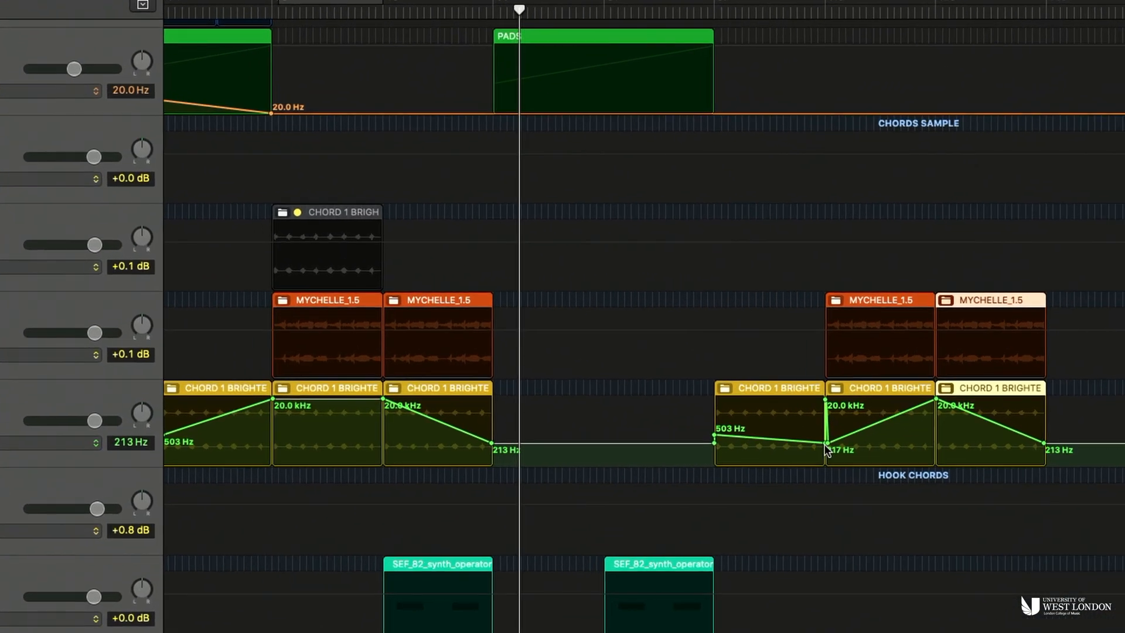
Reshape the filter automation over the copied CHORD 1 BRIGHTER regions, rising from 503 Hz to 20 kHz and staying open over the second.
left_click(886, 381)
left_click_drag(827, 421, 858, 402)
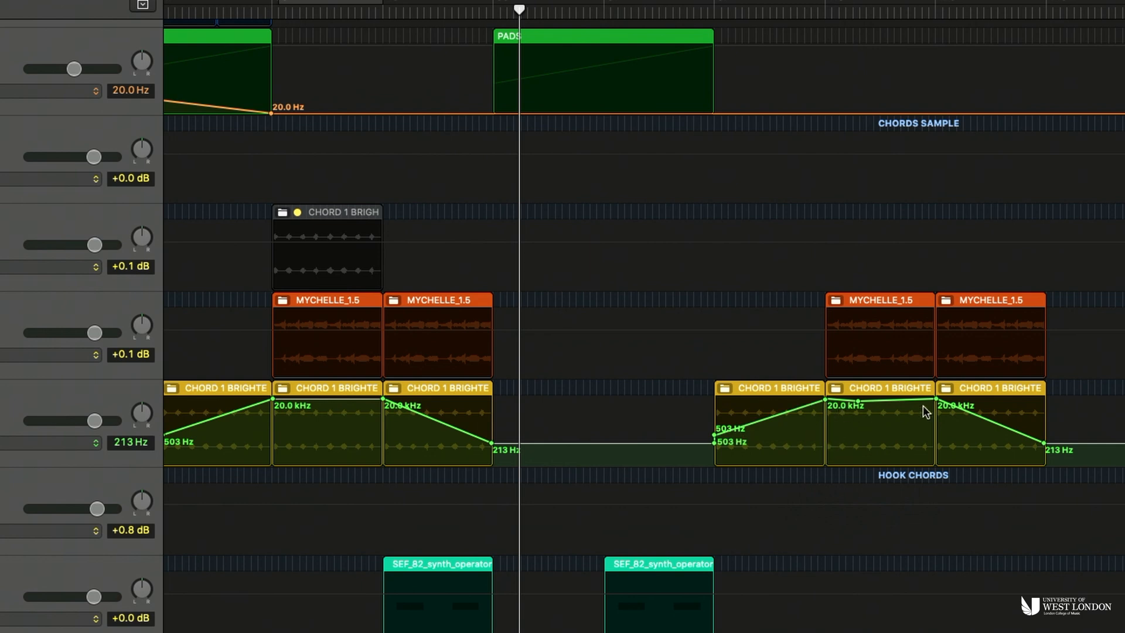
left_click_drag(1033, 440, 1033, 419)
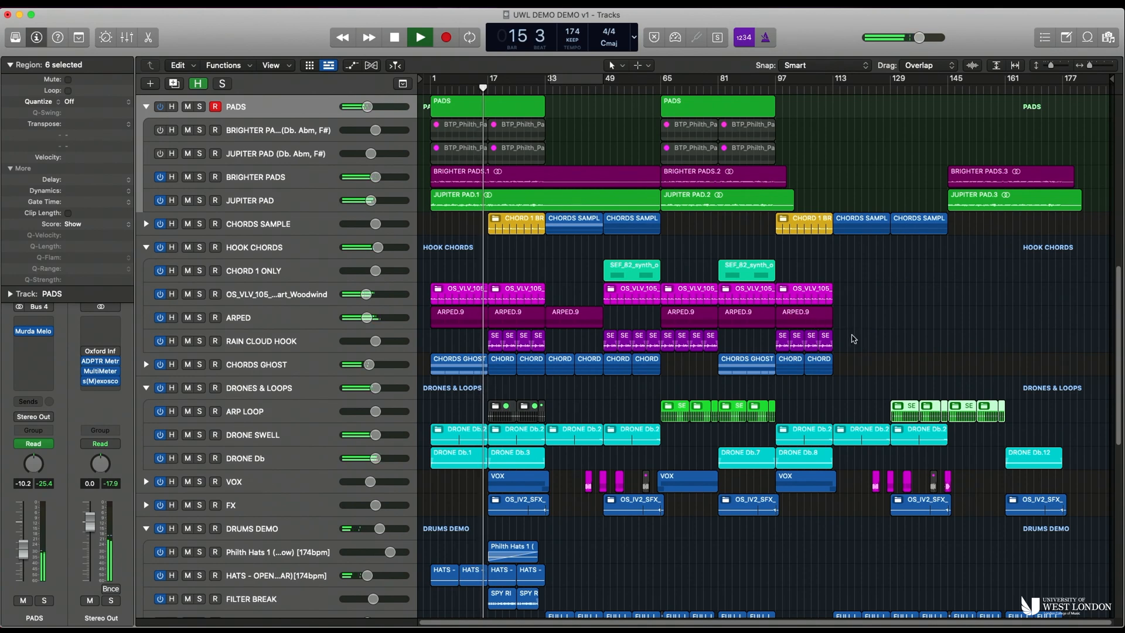
Extend the hook chords with copies of the RAIN CLOUD HOOK regions at bar 113, ARPED at bar 129 and OS_VLV_105 at bar 145.
mouse_move(857, 342)
left_mouse_down()
mouse_move(777, 345)
mouse_move(839, 346)
left_mouse_up()
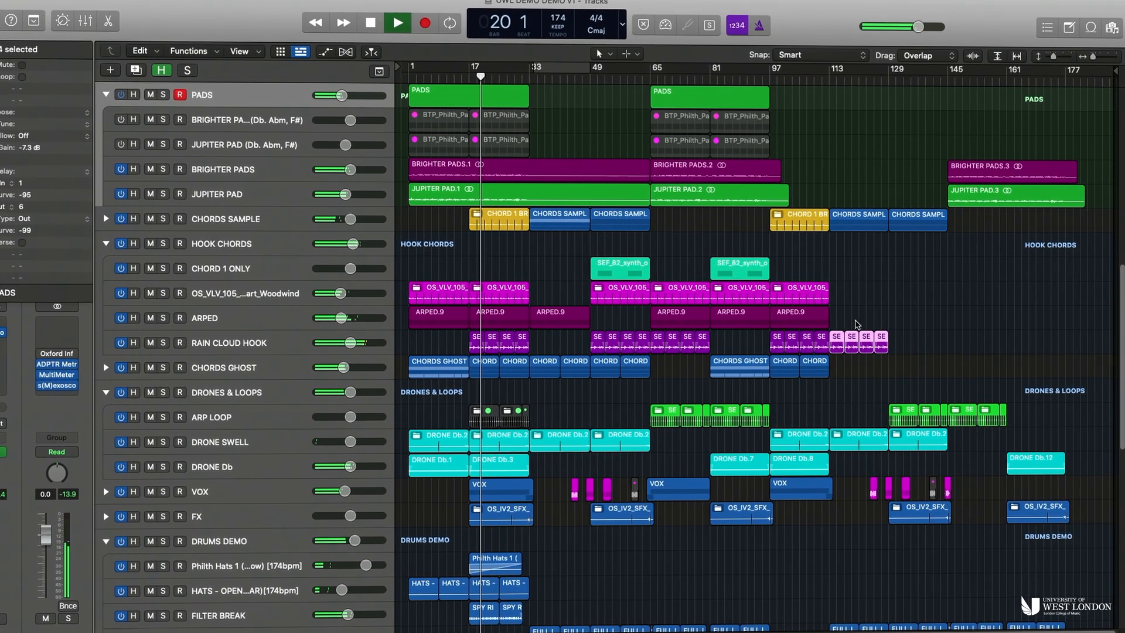
left_click_drag(750, 325, 914, 331)
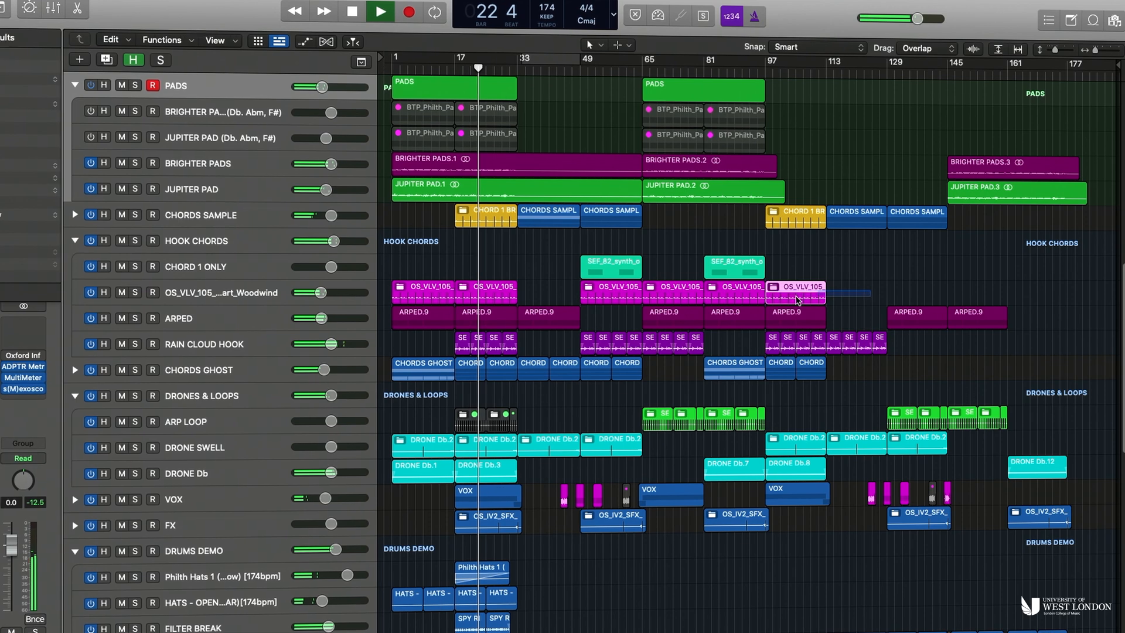
left_click_drag(788, 294, 973, 301)
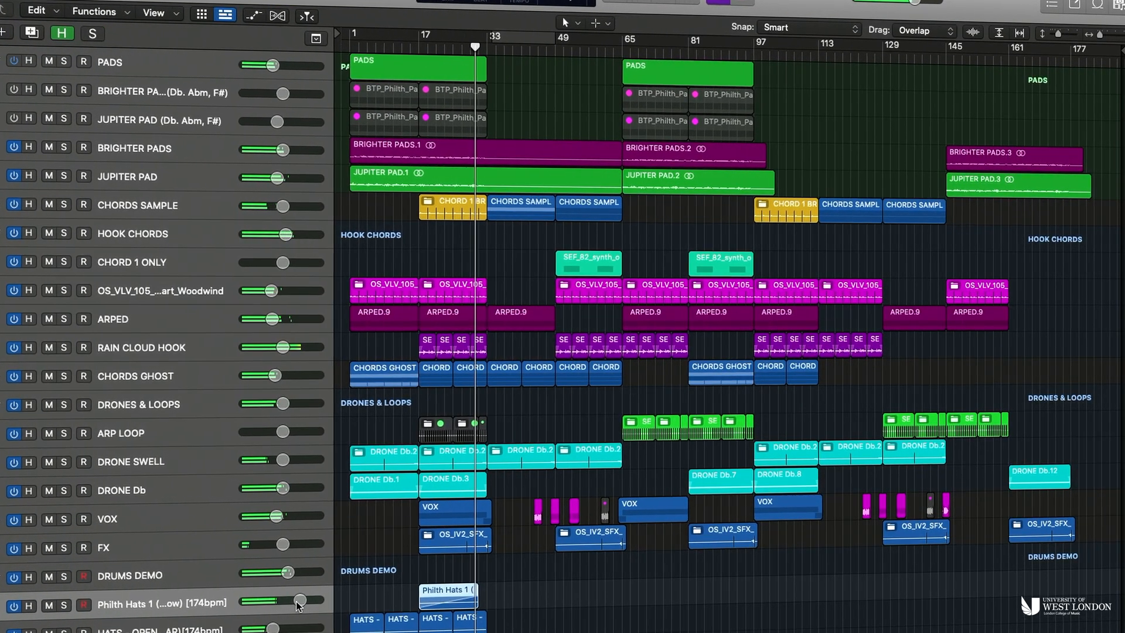
key("a")
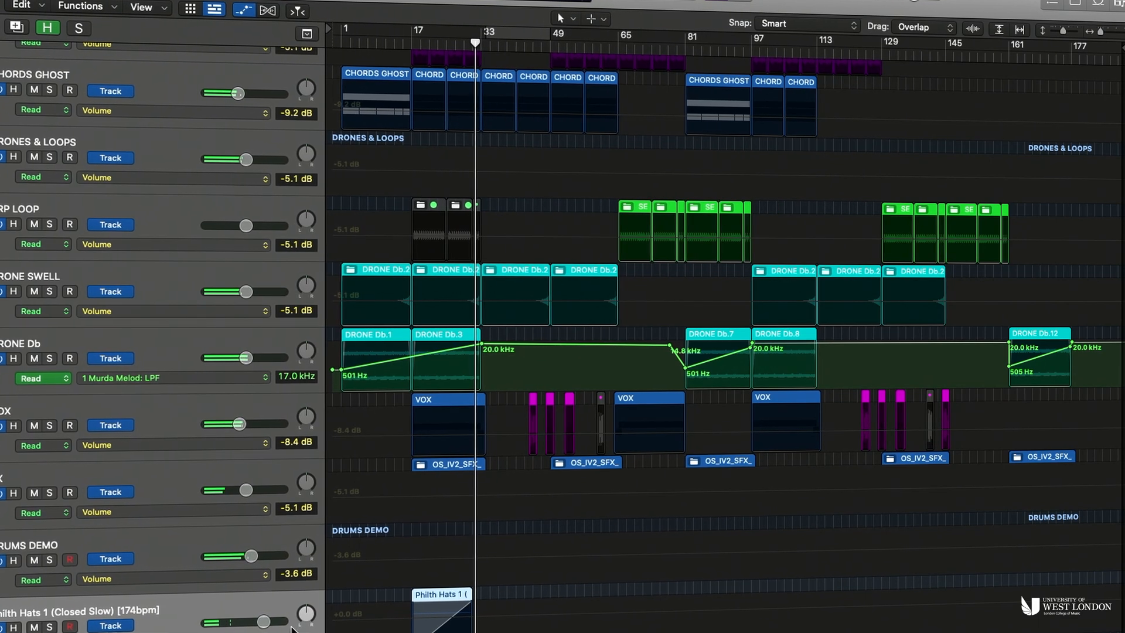
key("a")
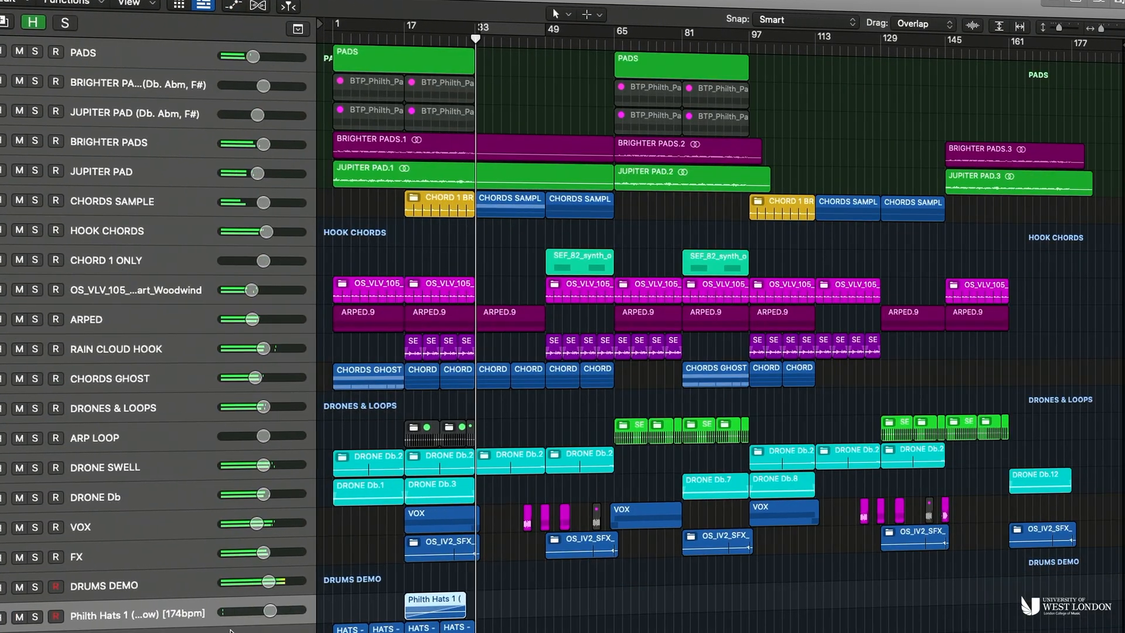
Raise the volume of the DRUMS DEMO track slightly during playback.
scroll(234, 410, "down", 4)
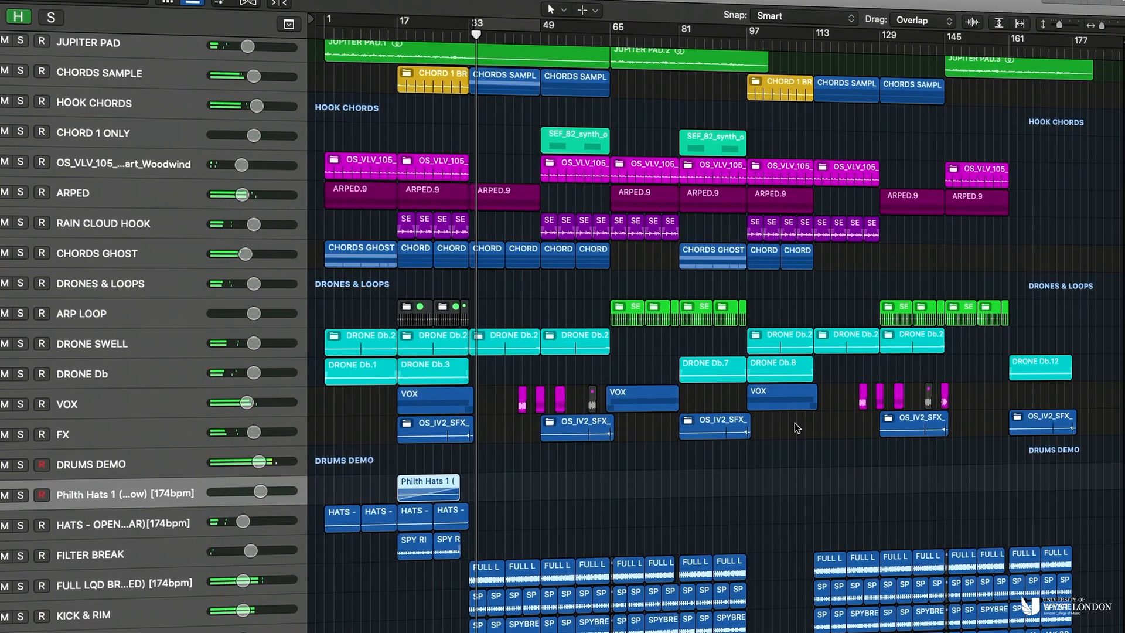
left_click(111, 618)
left_click(116, 476)
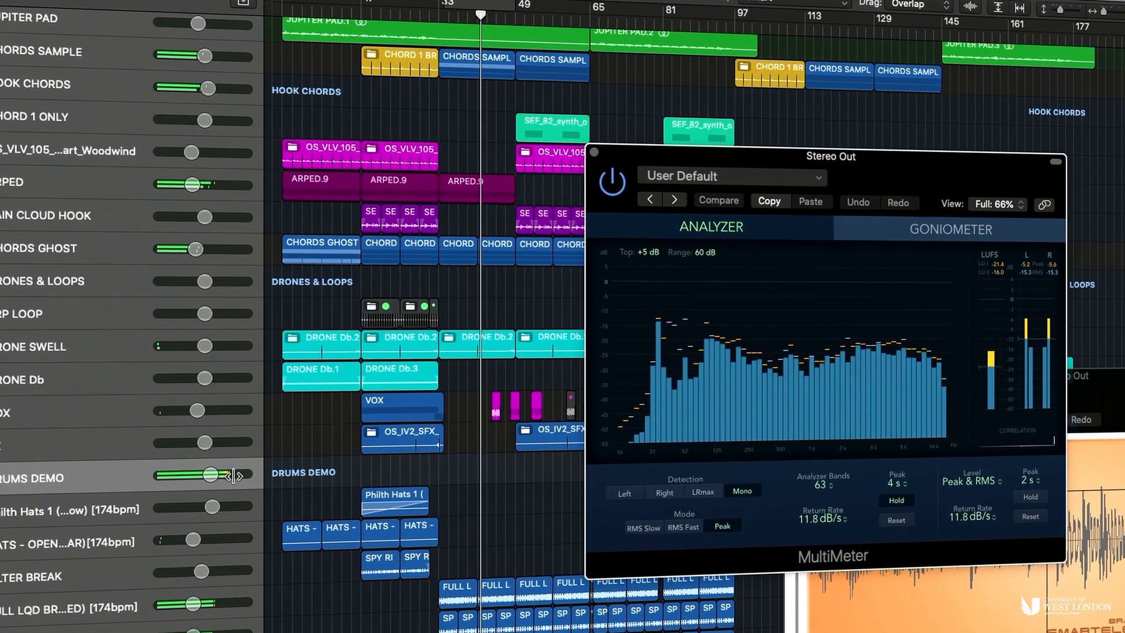
left_click_drag(234, 476, 237, 476)
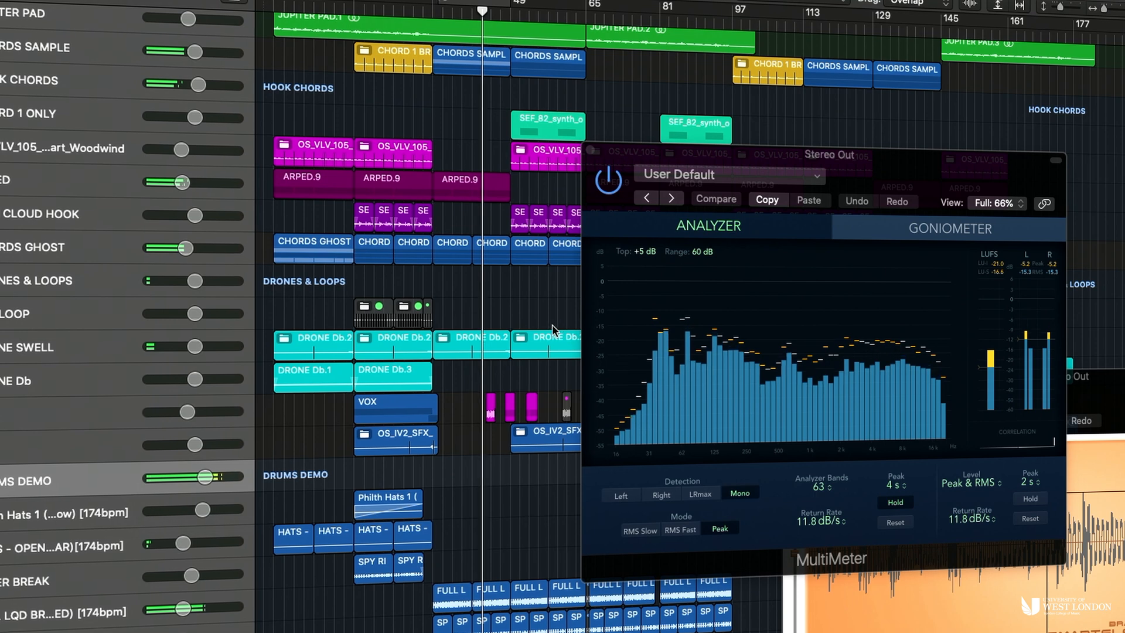
Lower the volume of the BASS track slightly, in small adjustments against the drums.
scroll(410, 317, "down", 5)
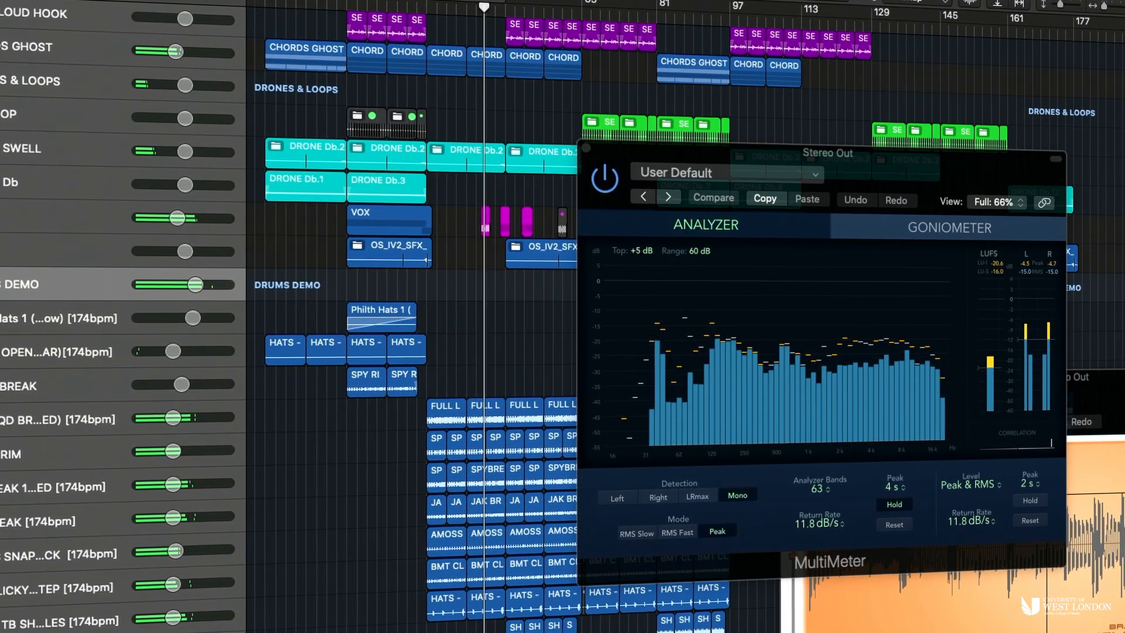
scroll(410, 316, "down", 5)
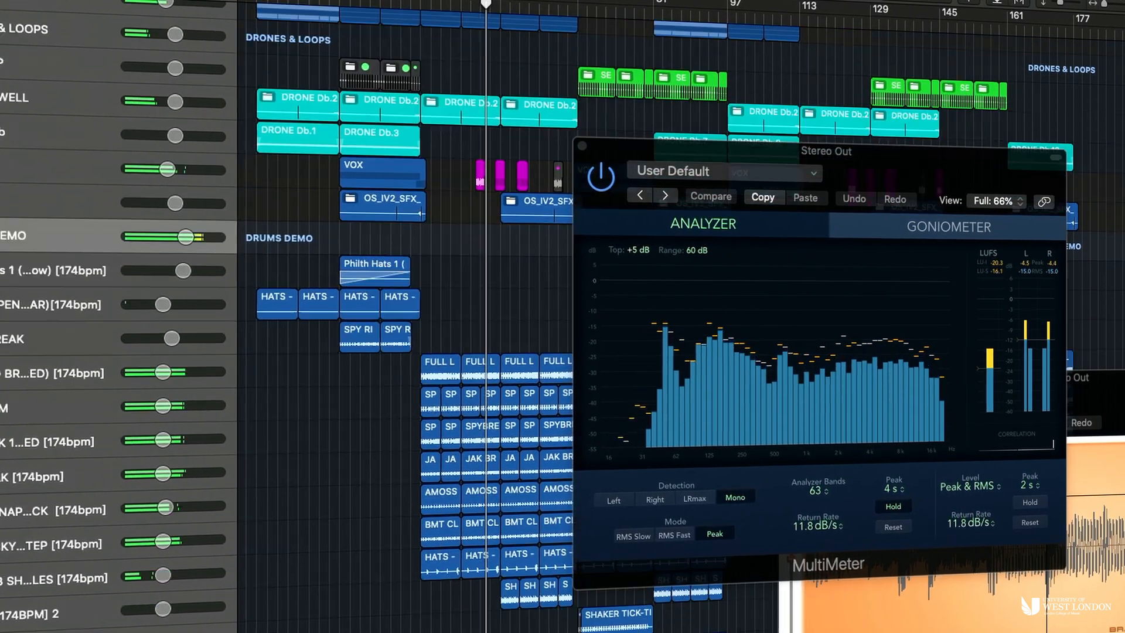
left_click_drag(173, 520, 167, 521)
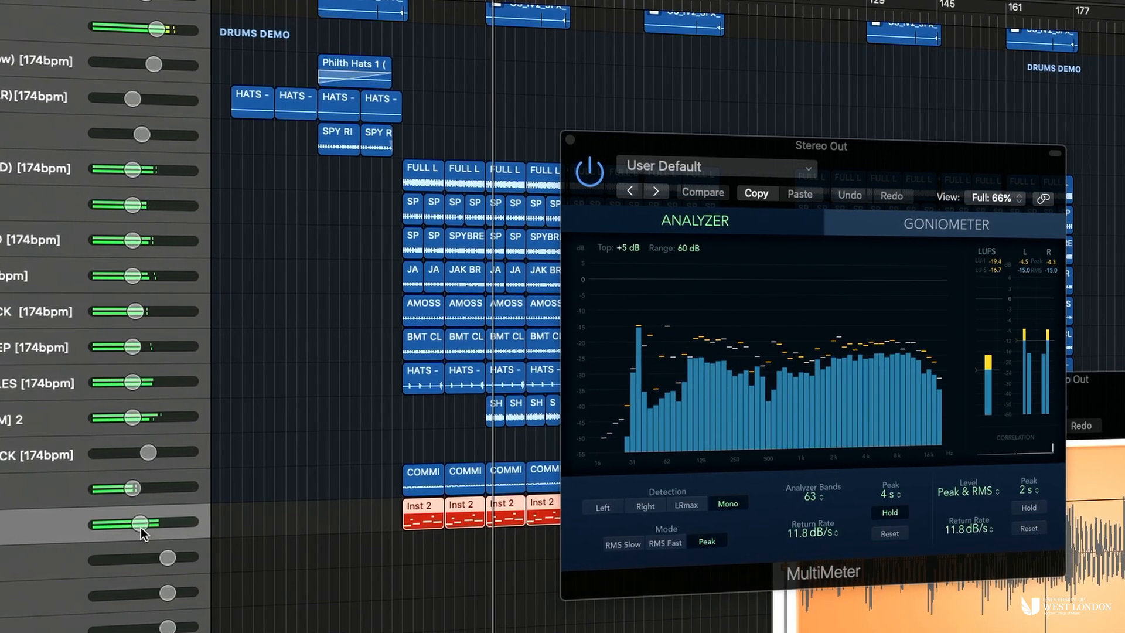
left_click_drag(136, 531, 132, 528)
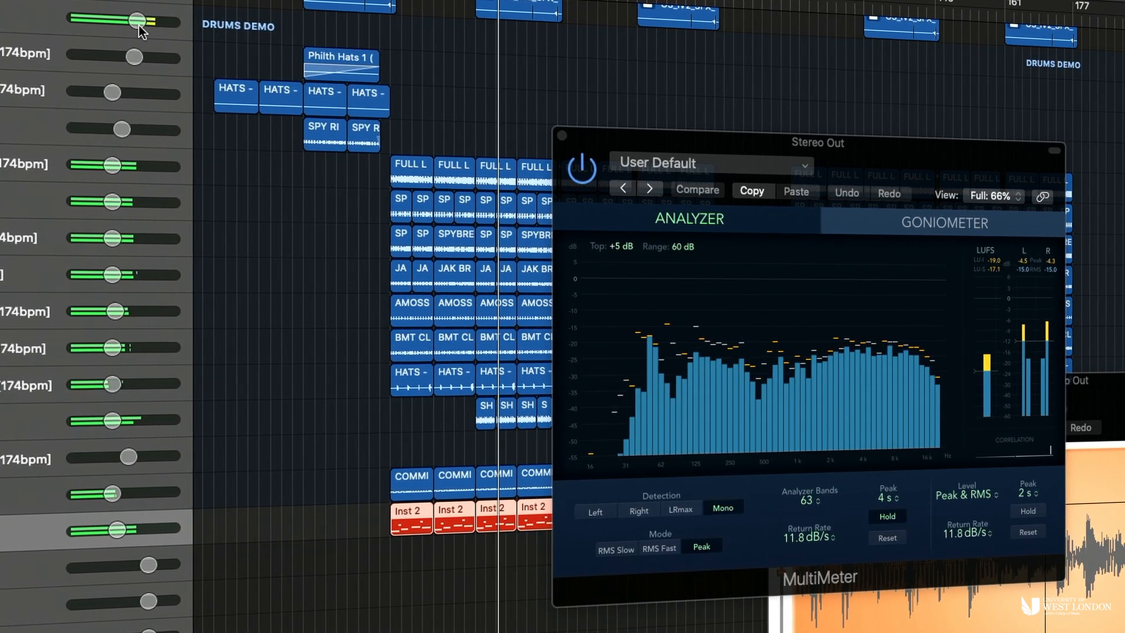
Move the MultiMeter window clear of the pad and hook chord regions.
scroll(1114, 126, "down", 15)
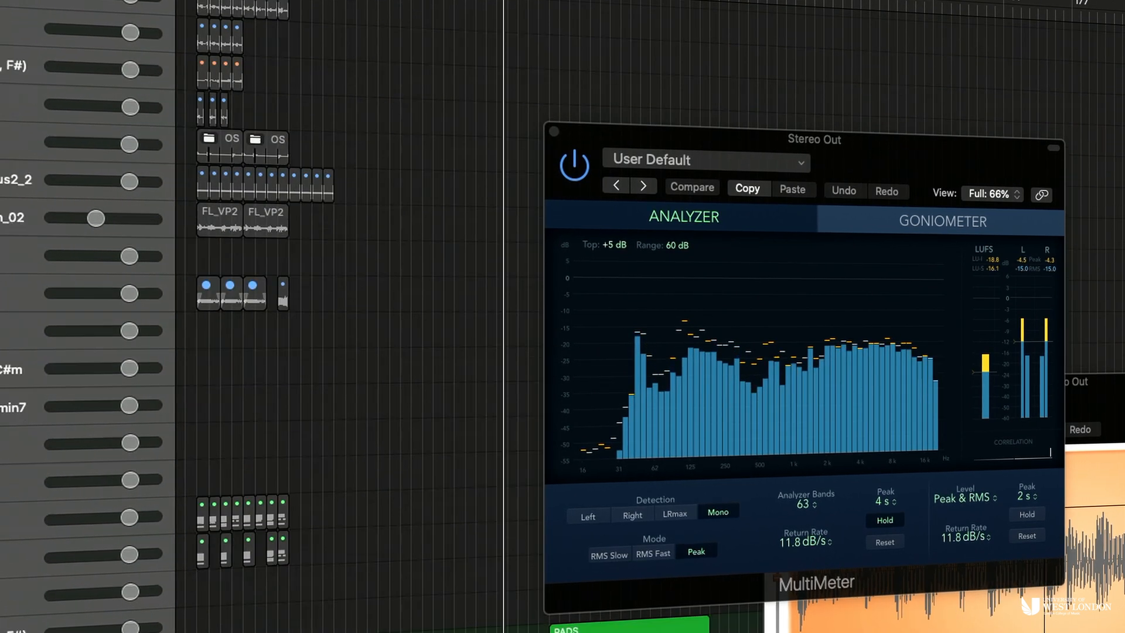
scroll(352, 316, "down", 10)
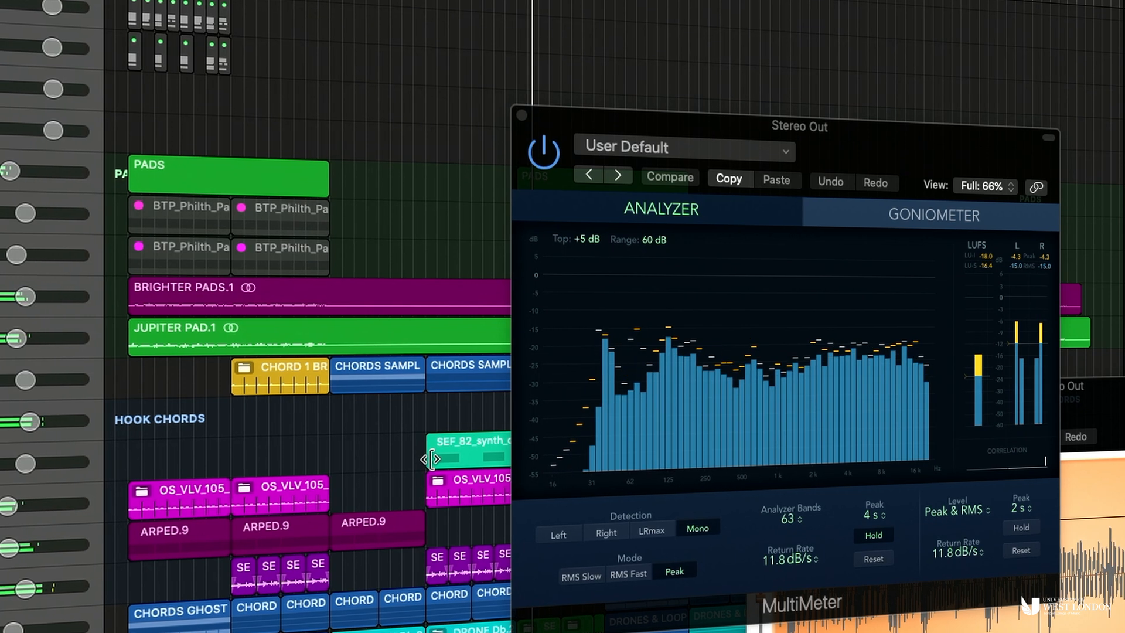
left_click_drag(666, 131, 864, 454)
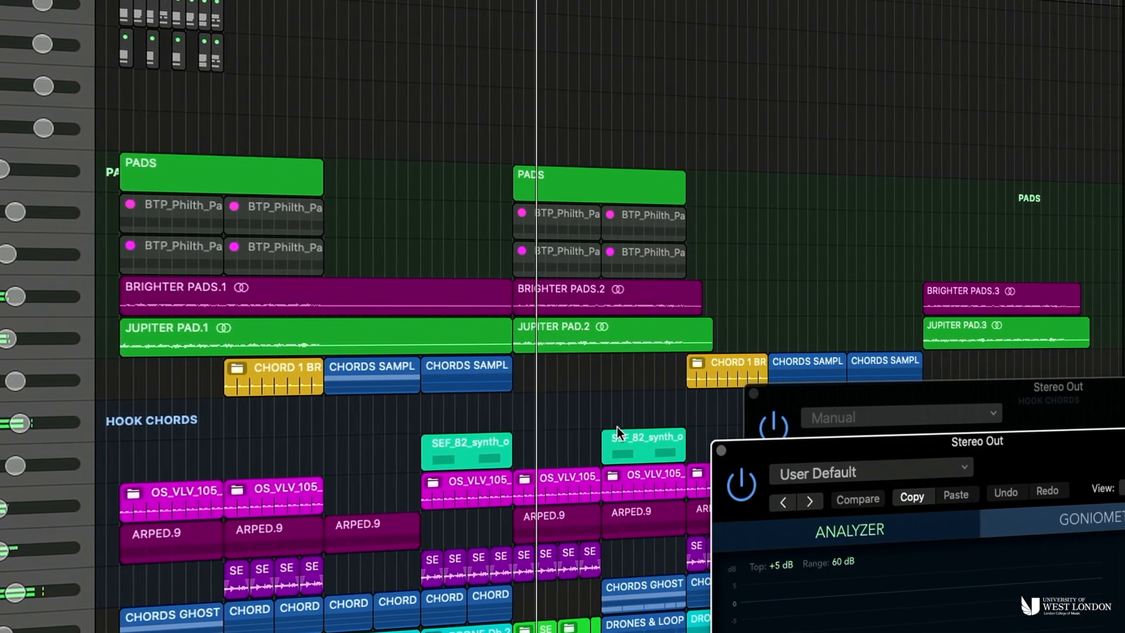
Mute the four RAIN CLOUD HOOK regions in bars 65–81.
left_click(523, 560)
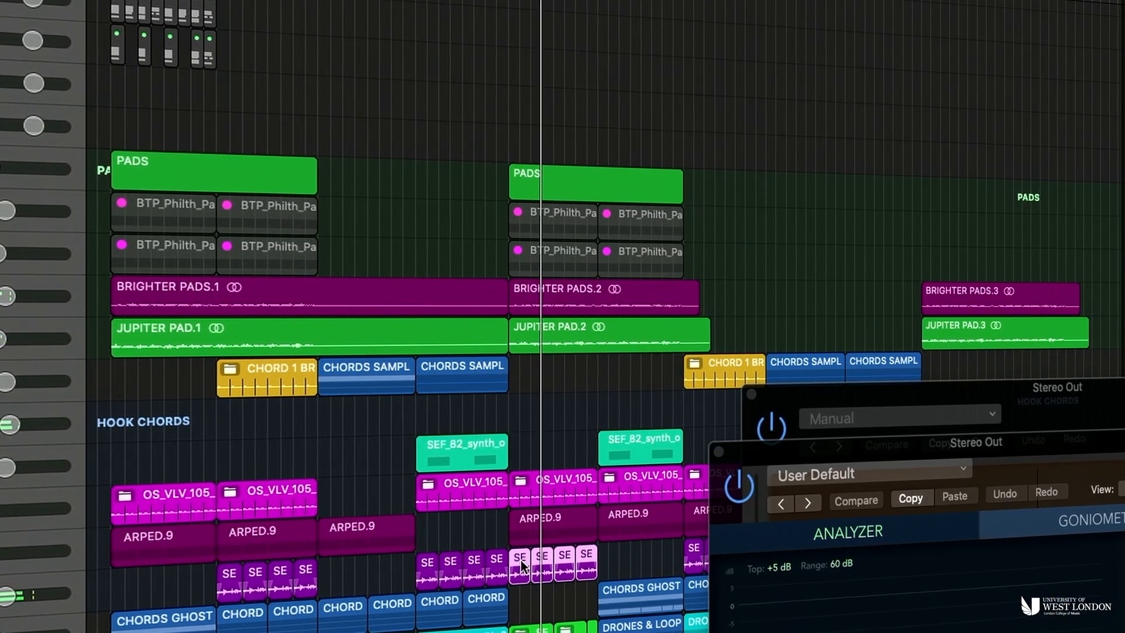
key("ctrl+m")
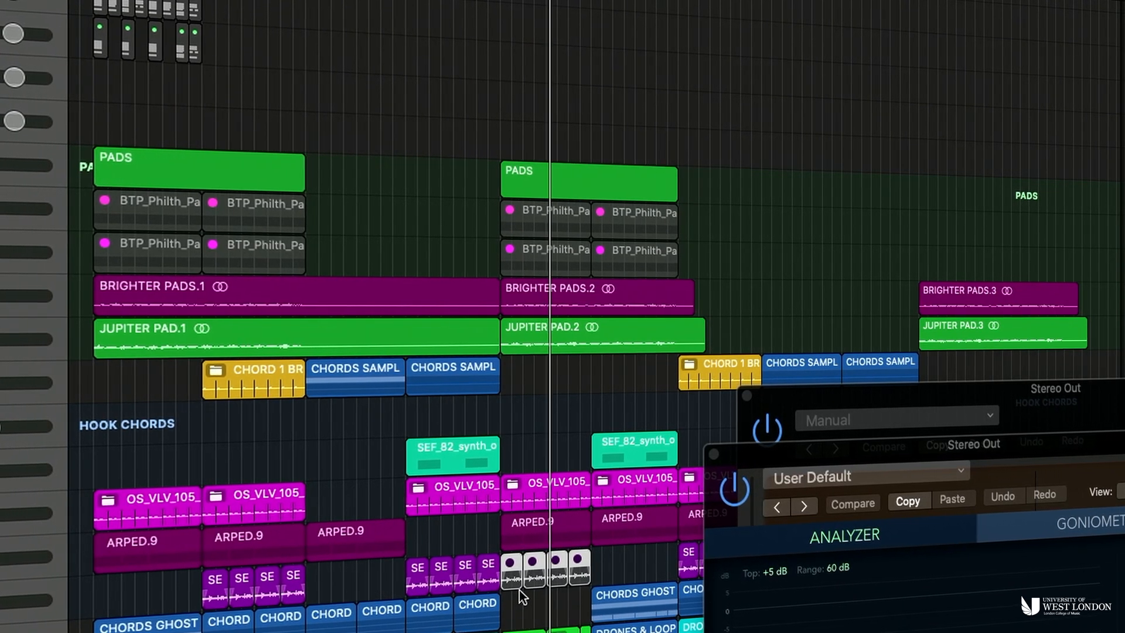
left_click_drag(617, 564, 508, 571)
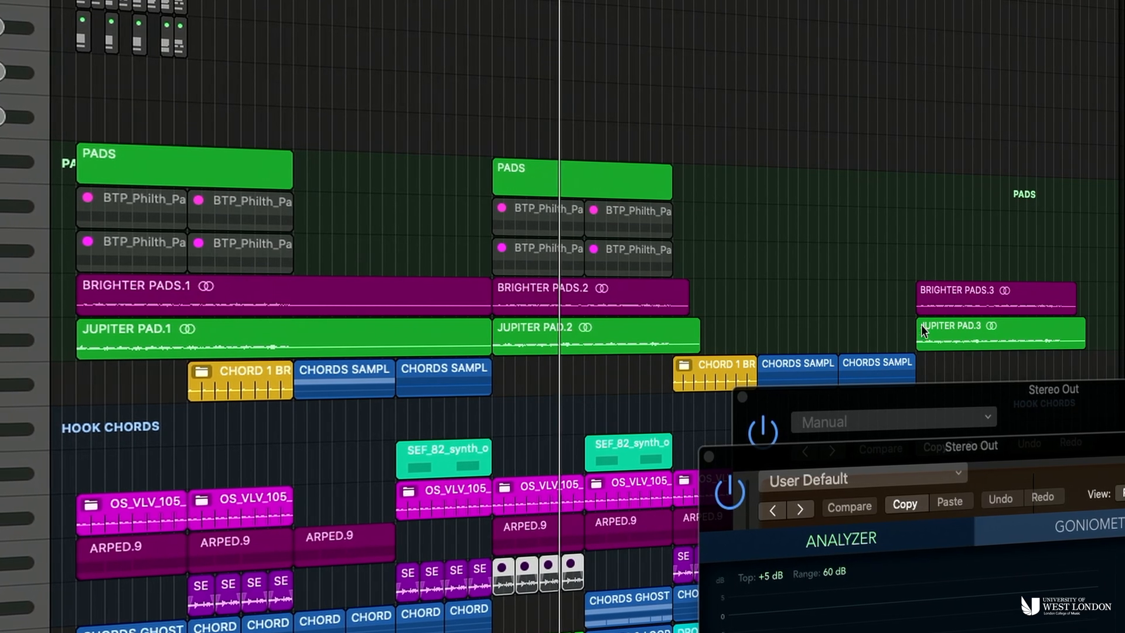
Move the MultiMeter and oscilloscope windows away from the second half of the drum arrangement.
scroll(1120, 342, "down", 10)
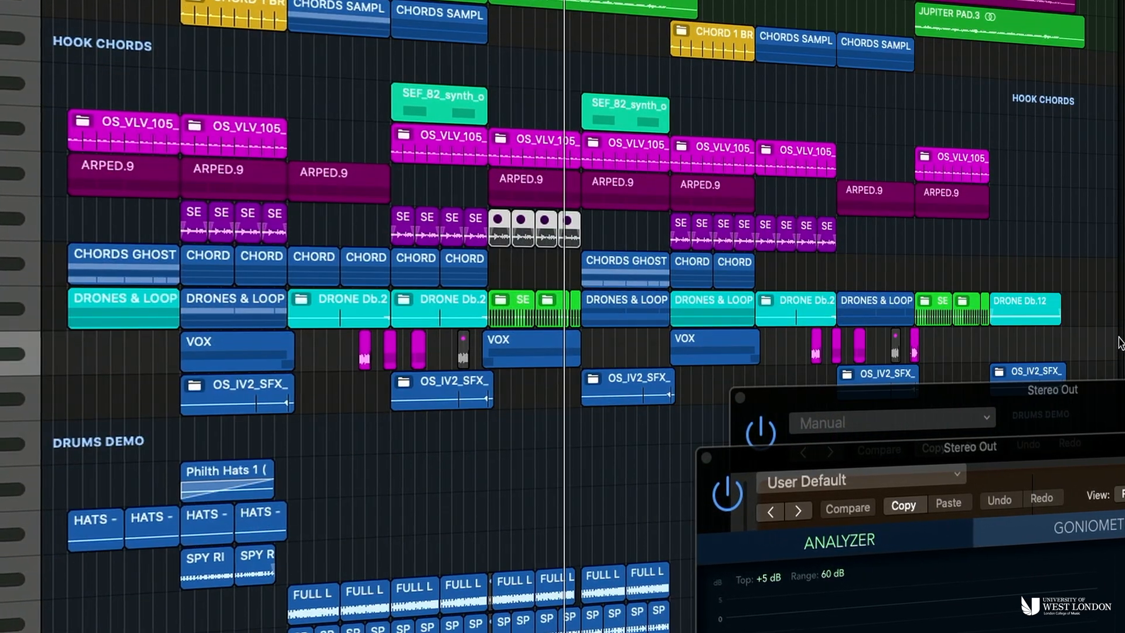
scroll(1121, 343, "up", 3)
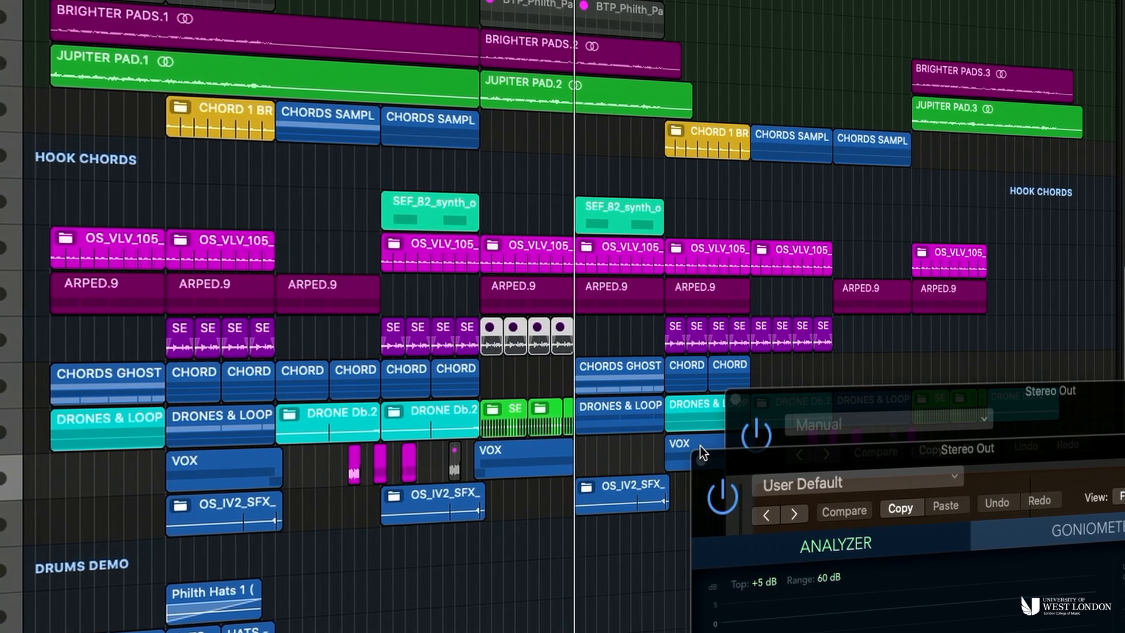
scroll(1115, 188, "up", 14)
scroll(1114, 189, "up", 15)
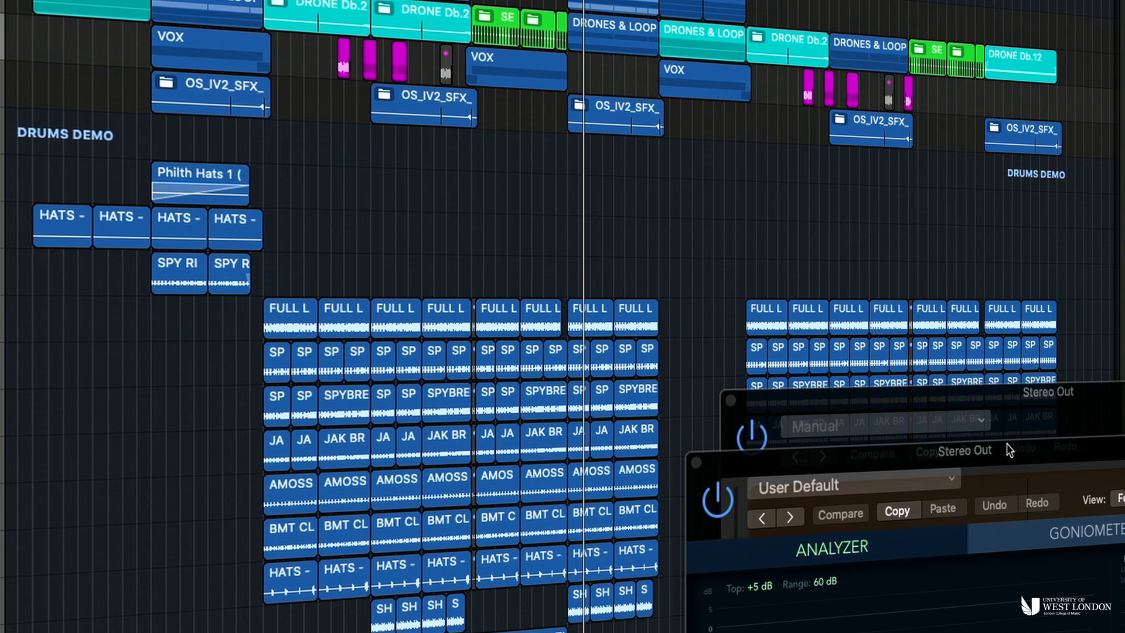
left_click_drag(1009, 451, 0, 0)
left_click_drag(917, 405, 6, 422)
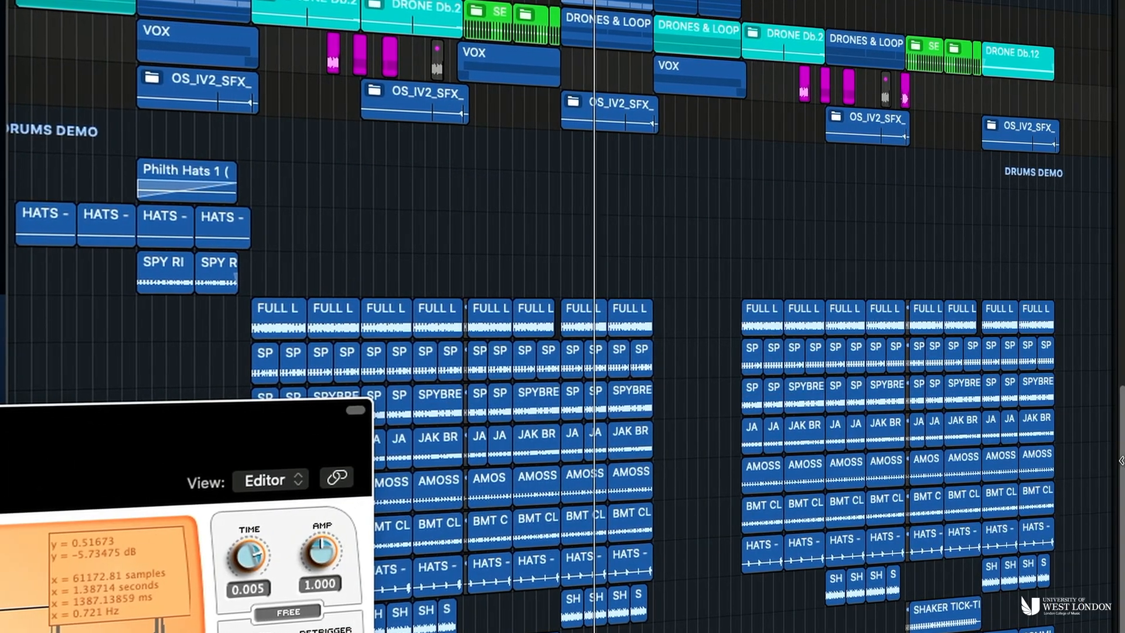
left_click_drag(1122, 461, 1123, 385)
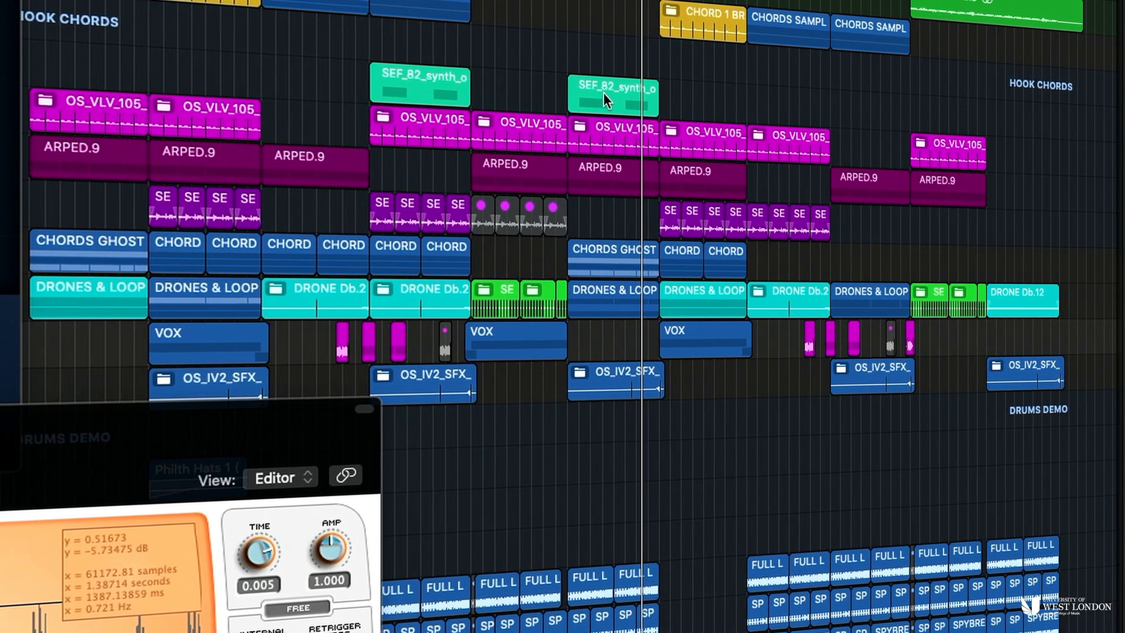
Copy the SEF_82_synth region on the CHORD 1 ONLY track to bar 129.
left_click_drag(607, 96, 863, 114)
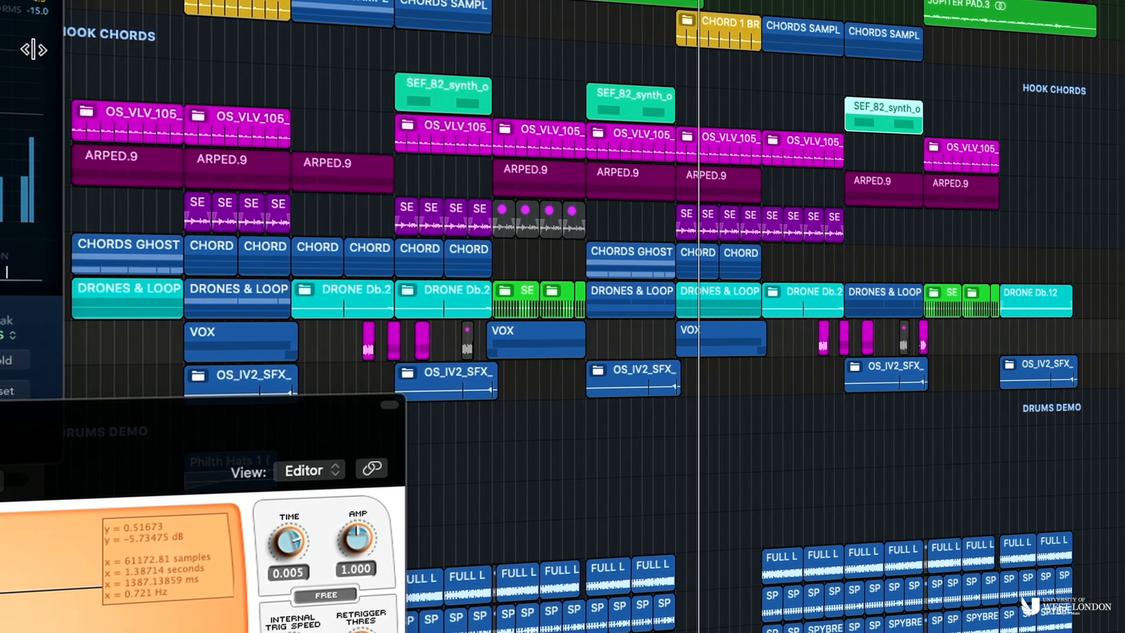
Move the MultiMeter window clear of the track regions, down beside the oscilloscope.
left_click_drag(0, 0, 869, 321)
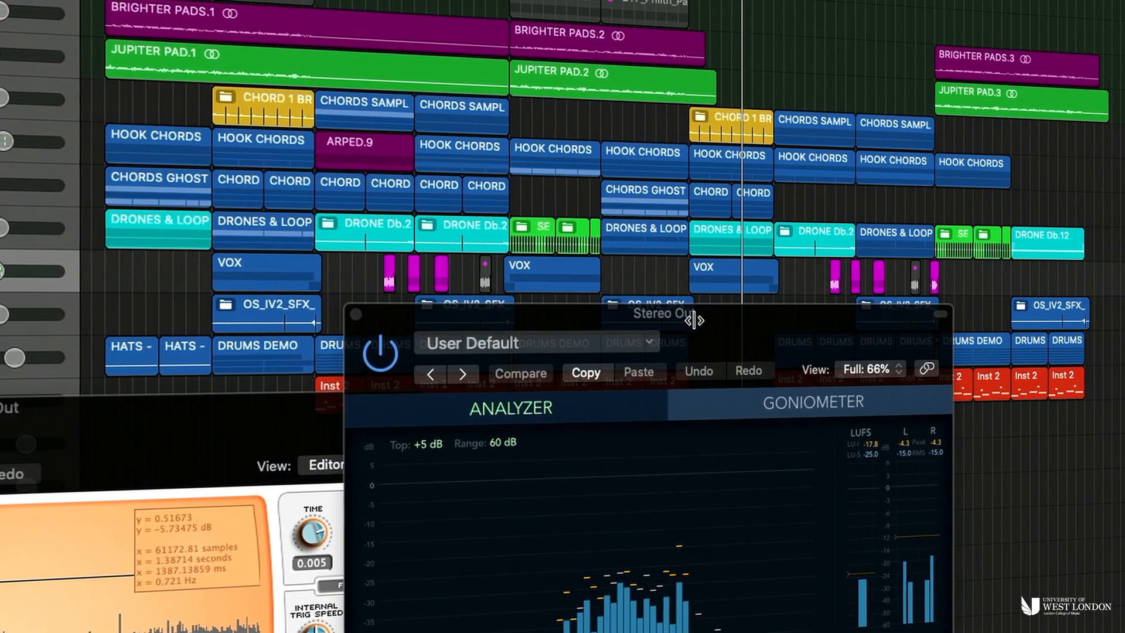
left_click_drag(693, 320, 832, 473)
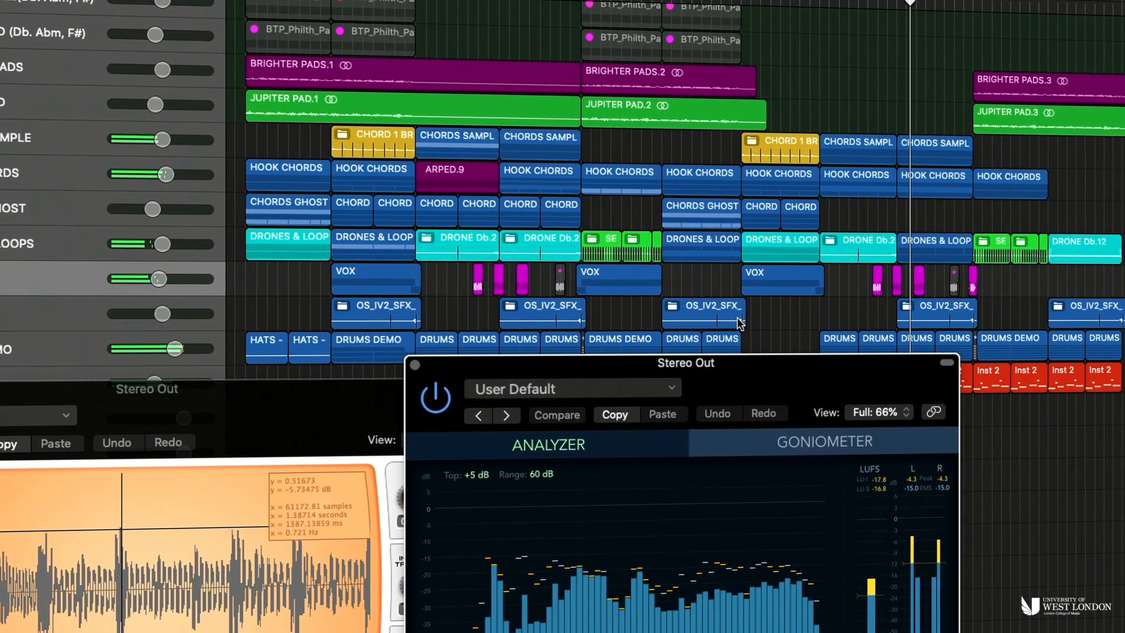
left_click_drag(783, 364, 1014, 415)
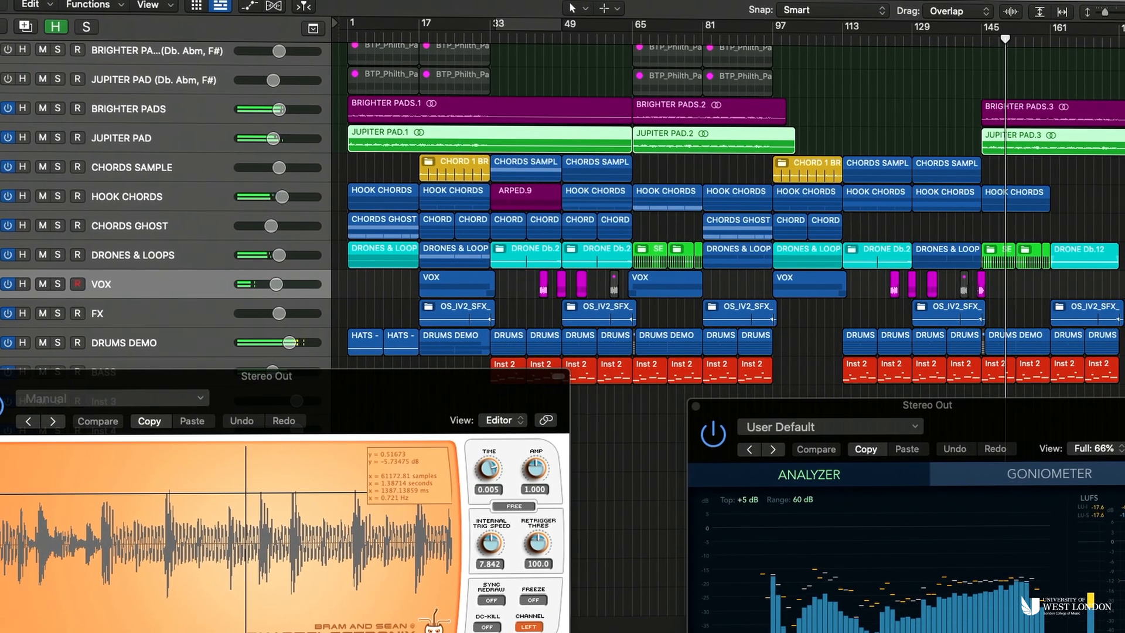
Expand the HOOK CHORDS and CHORDS SAMPLE stacks and copy a CHORD 1 BRIGHTER region to bar 161, including its automation data.
left_click(1, 197)
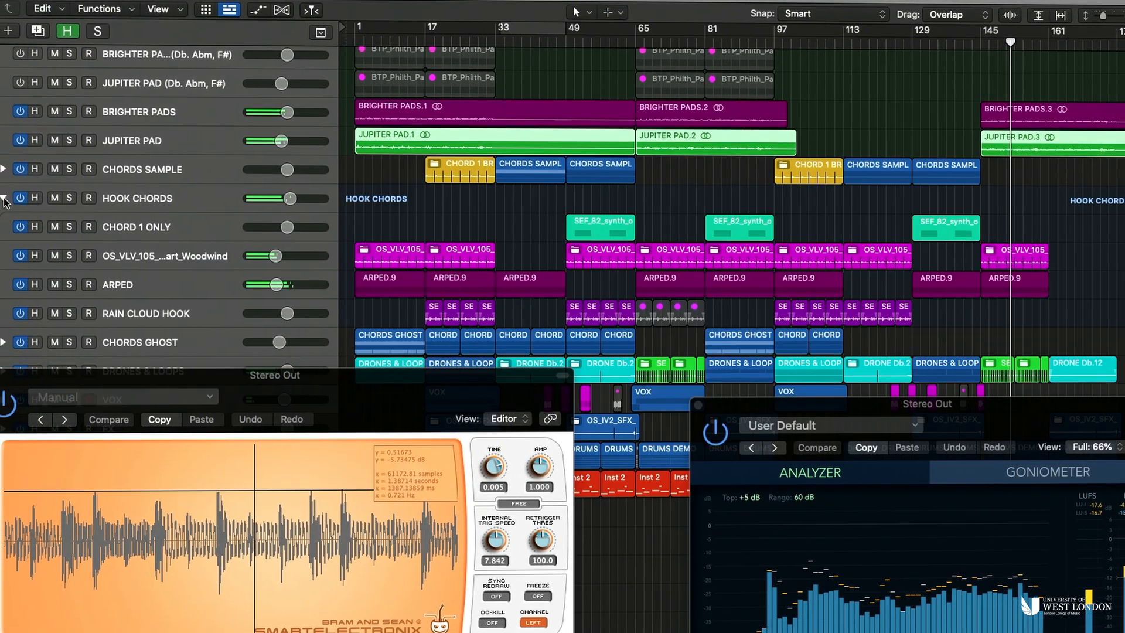
scroll(5, 202, "down", 5)
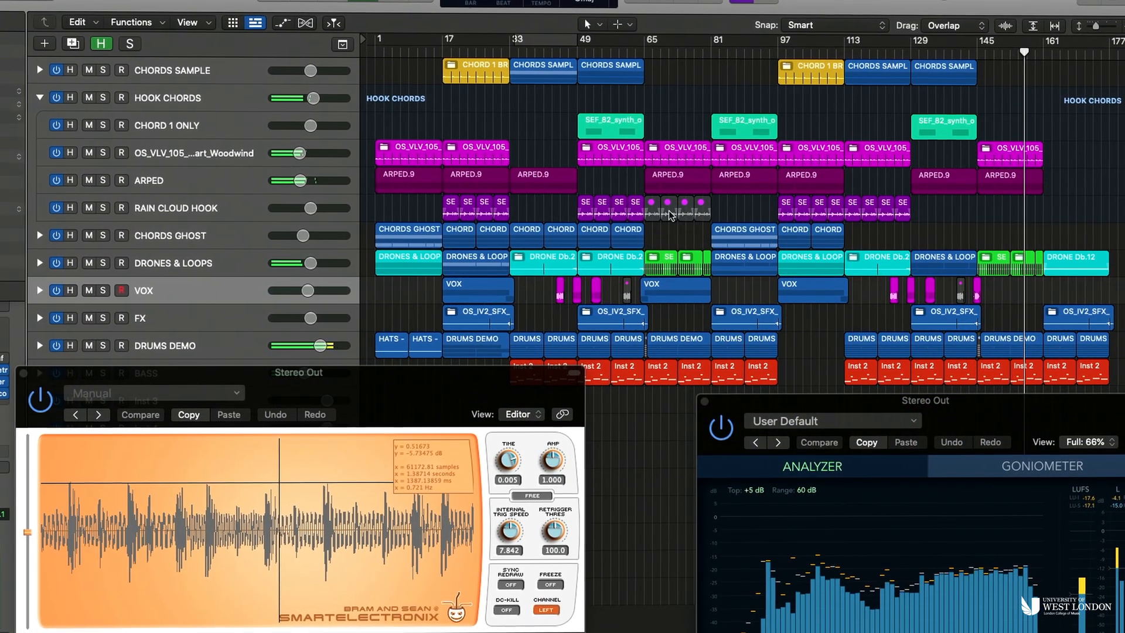
scroll(111, 176, "up", 5)
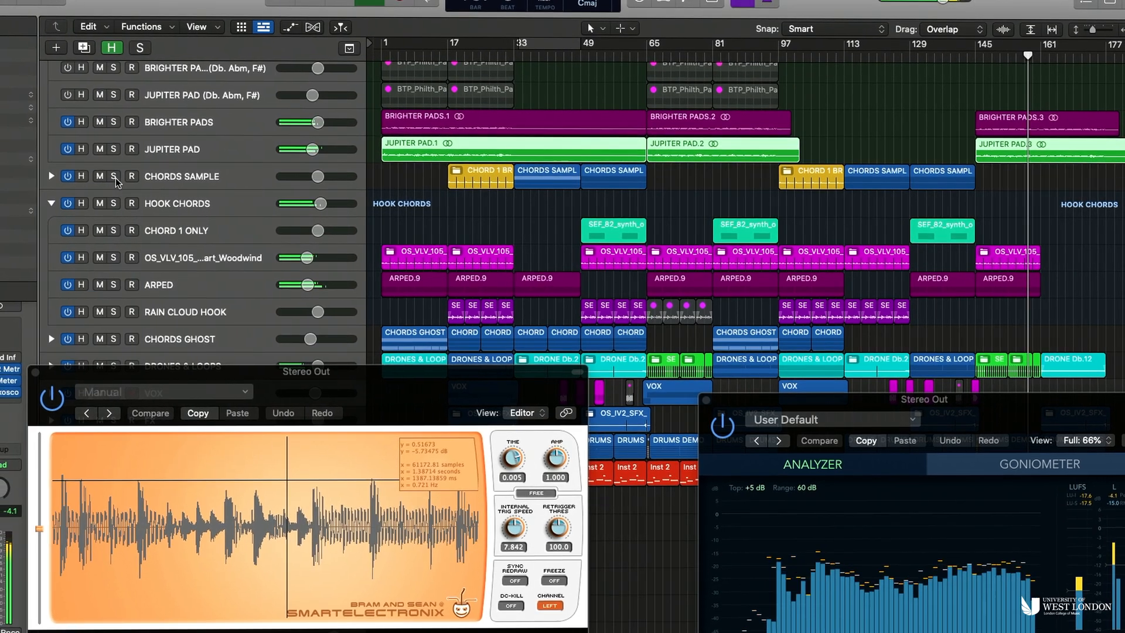
left_click(52, 175)
left_click_drag(538, 261, 1063, 261)
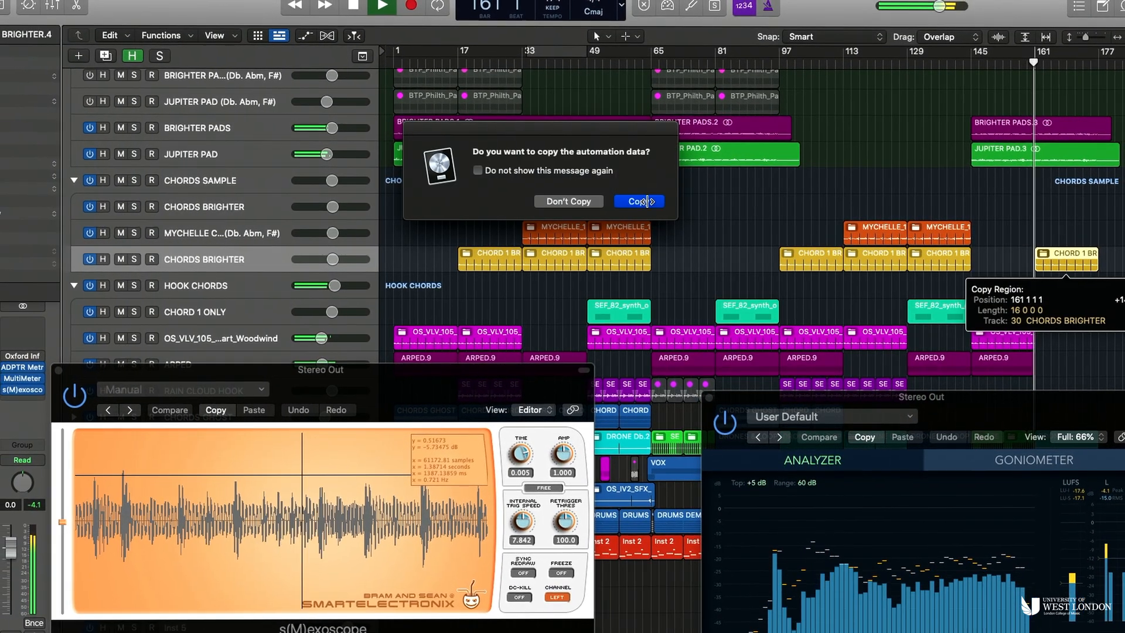
left_click(646, 201)
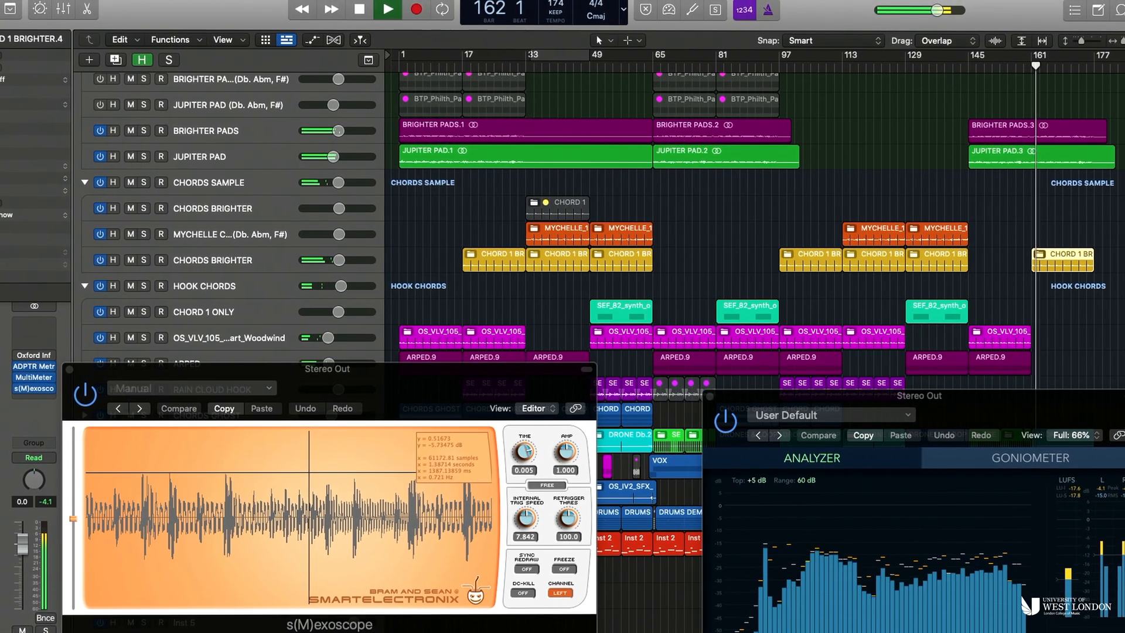
Copy the short vocal region at bar 128 on the VOX track to bar 176 and play back the ending.
scroll(1028, 302, "down", 7)
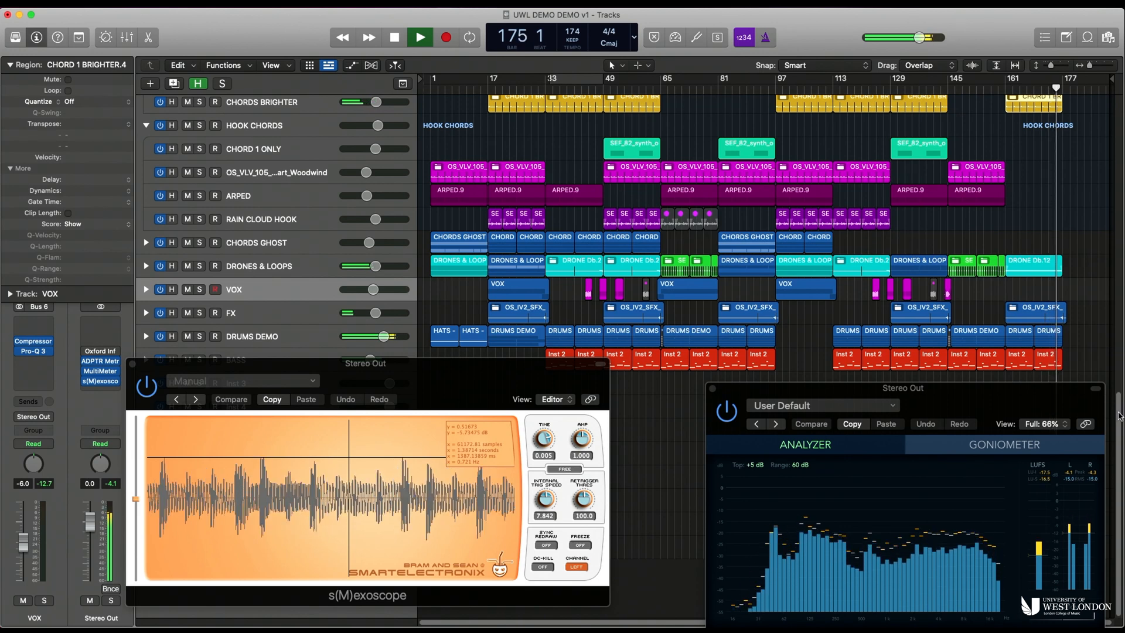
left_click_drag(827, 224, 1105, 411)
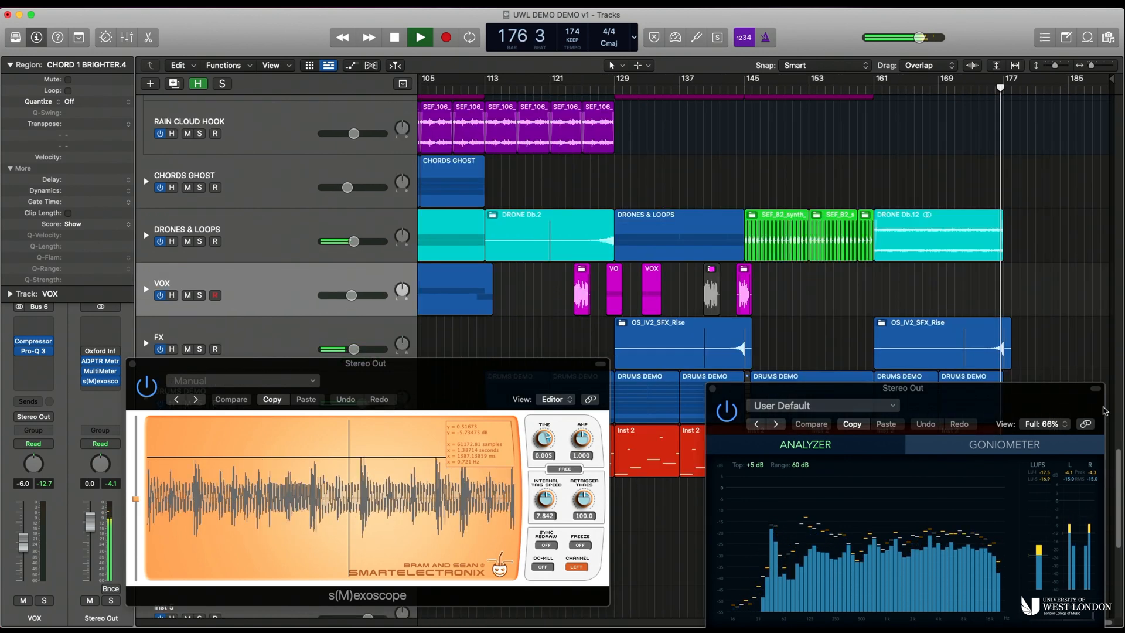
key("space")
left_click_drag(614, 285, 1003, 299)
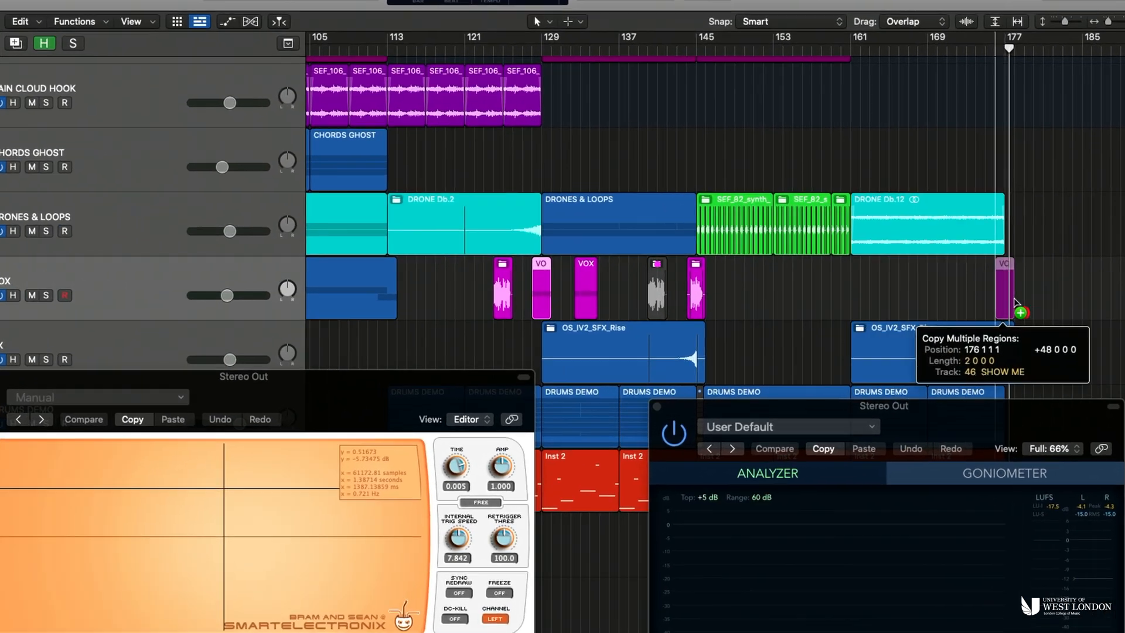
key("space")
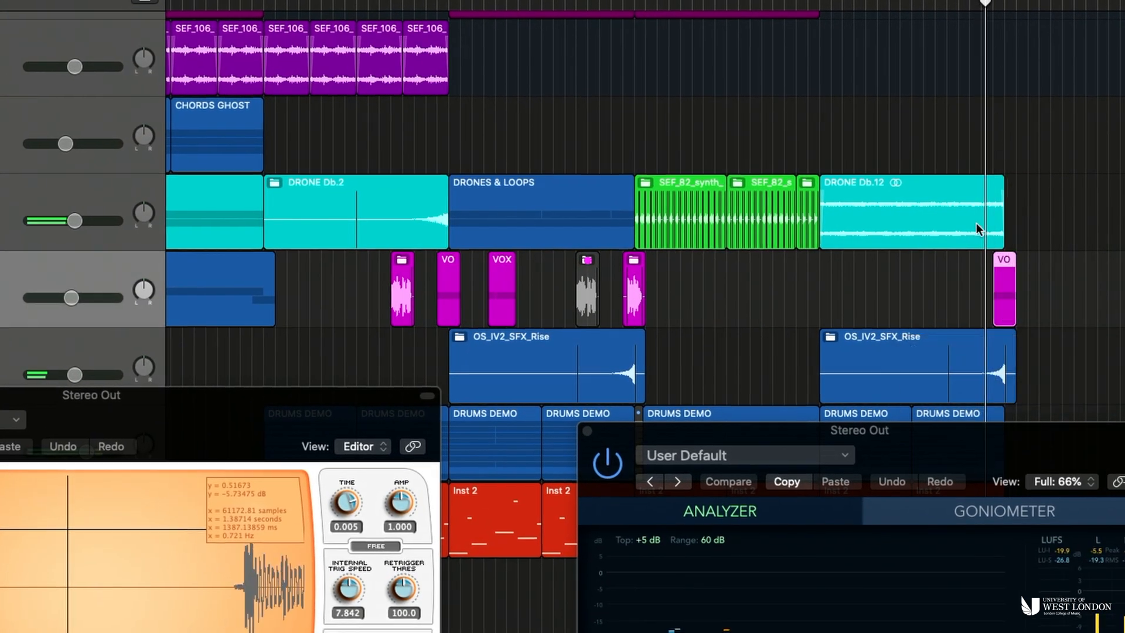
left_click(974, 234, "ctrl+alt")
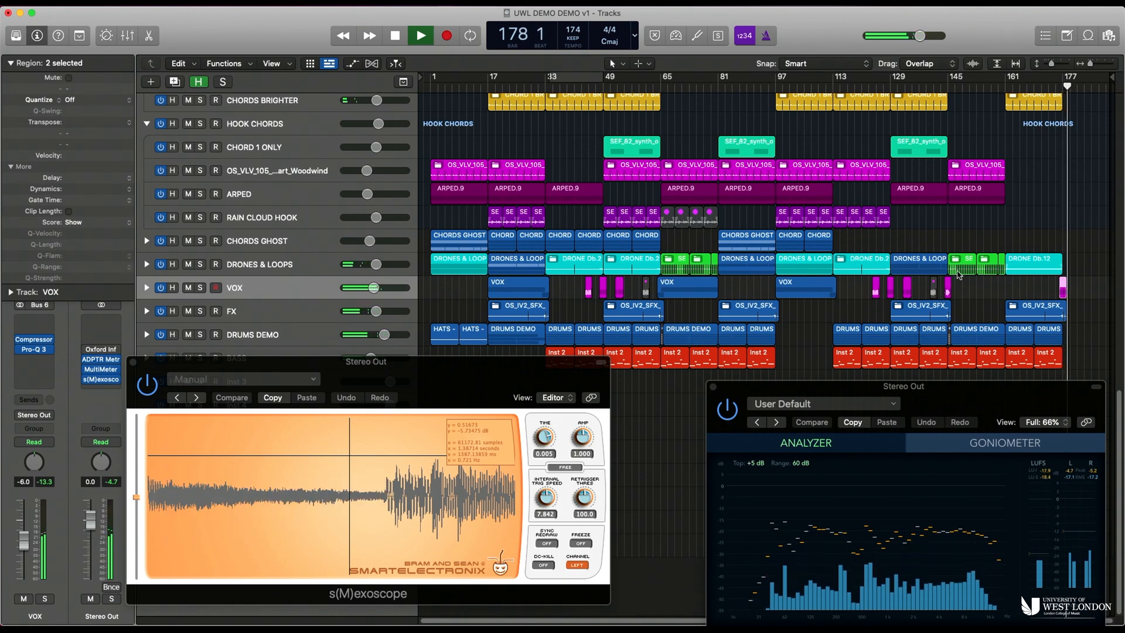
left_click_drag(1114, 321, 1114, 322)
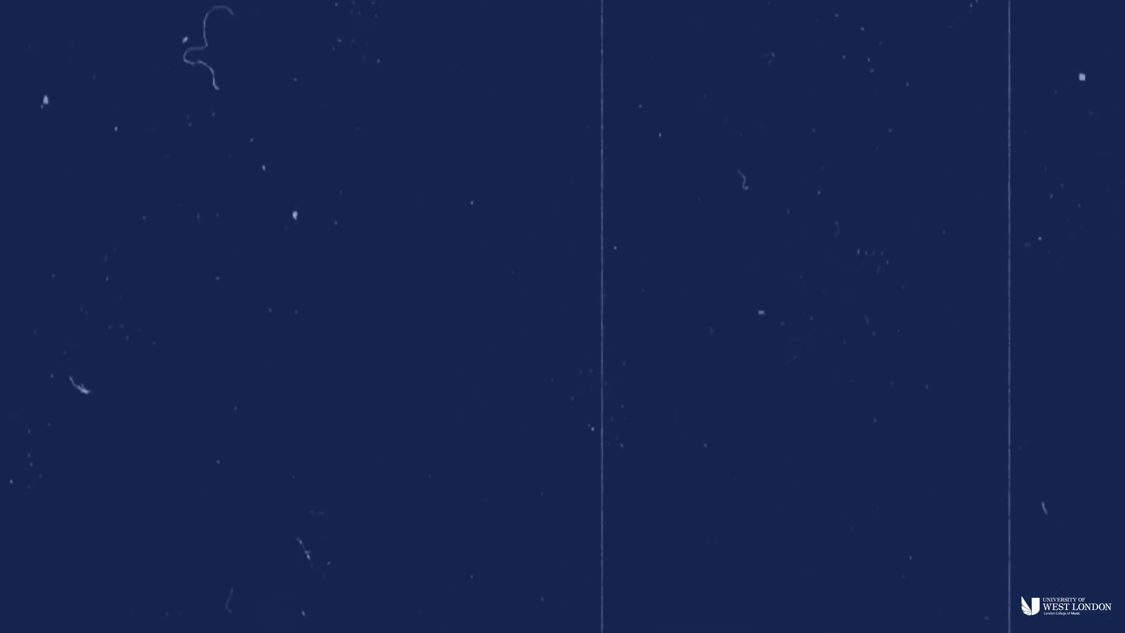